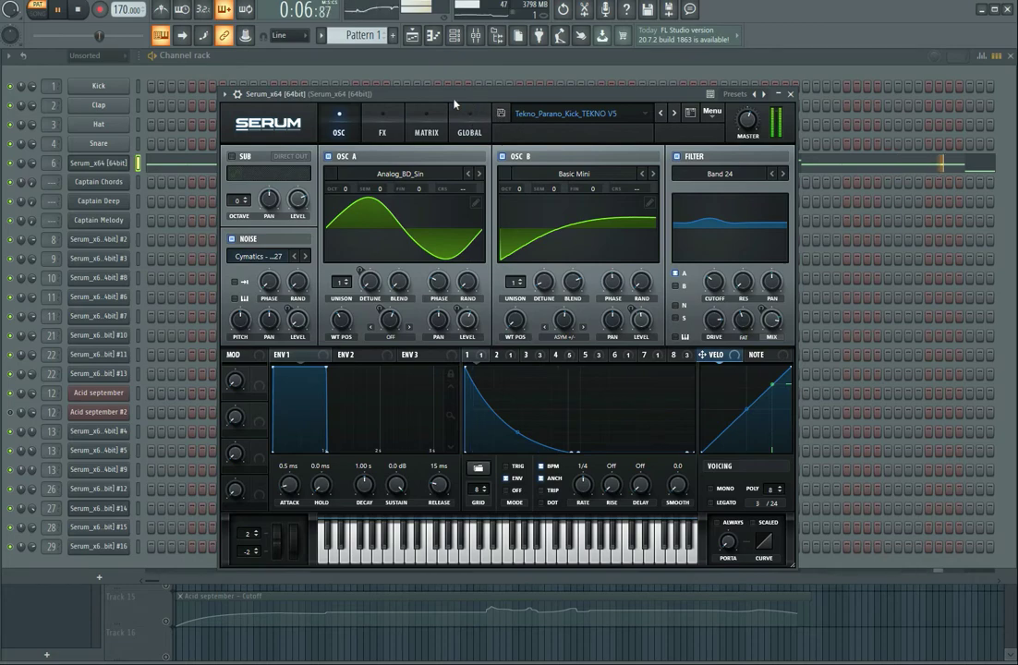
Step: Switch to the playlist and inspect the channel settings of the KICK F - Part_1 and KICK F samples
left_click(412, 36)
scroll(277, 145, "up", 10)
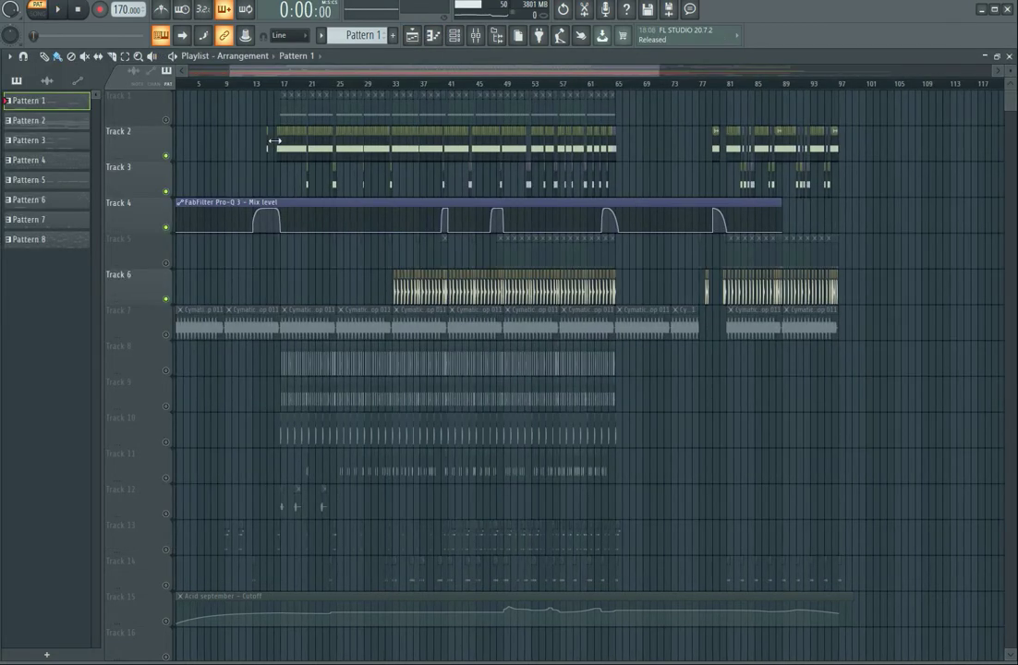
double_click(328, 148)
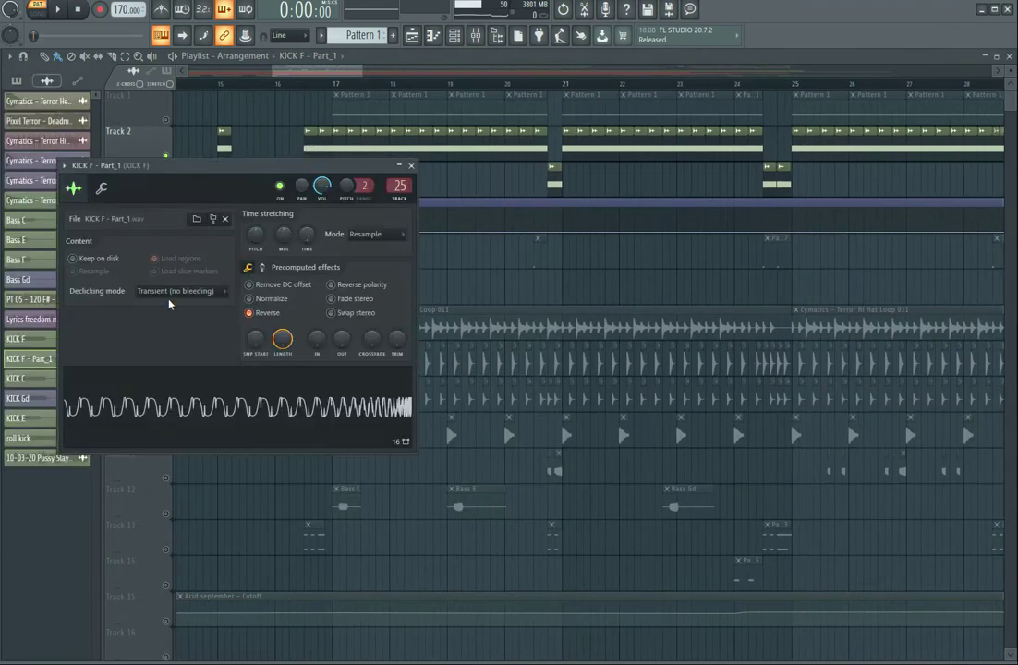
double_click(444, 150)
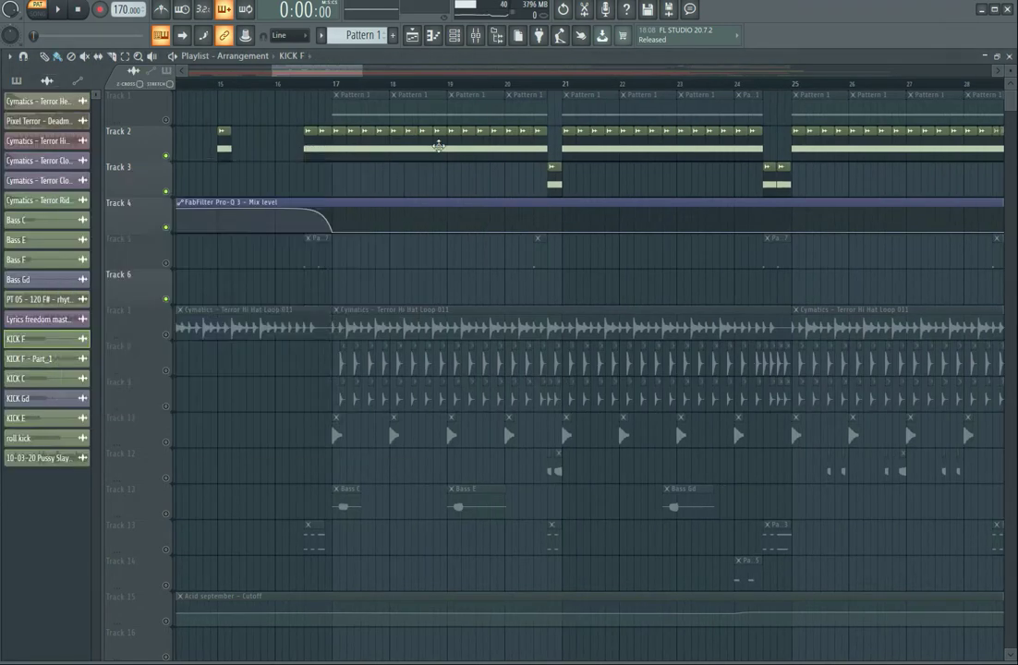
Step: Play the arrangement from about bar 14 with Track 6 muted to listen to the kicks on Tracks 2 and 3
left_click(289, 74)
scroll(195, 95, "down", 6)
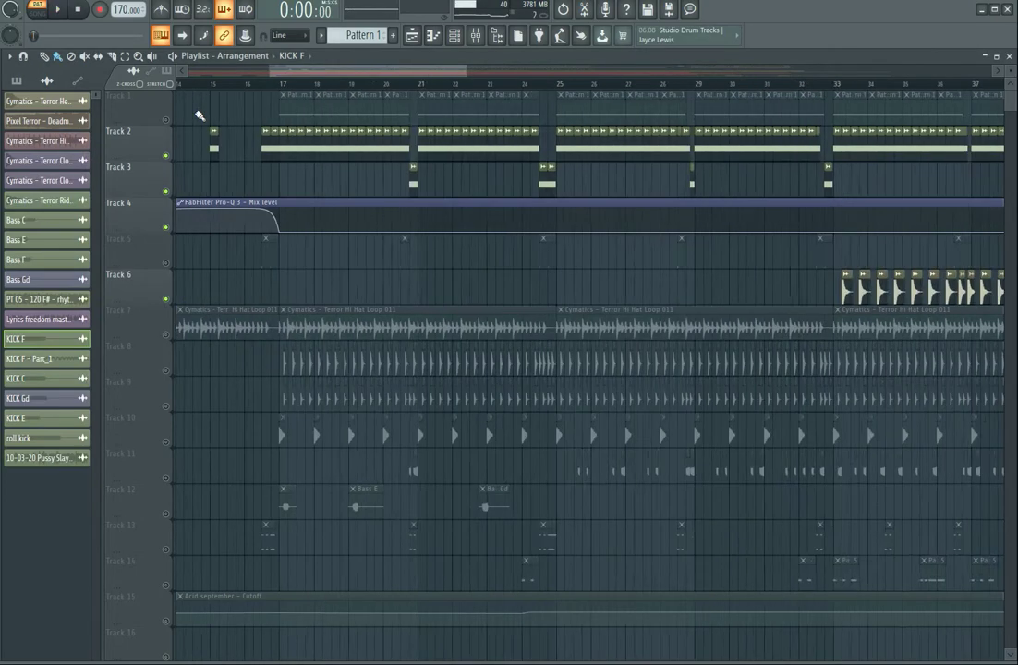
left_click_drag(265, 69, 188, 71)
key("space")
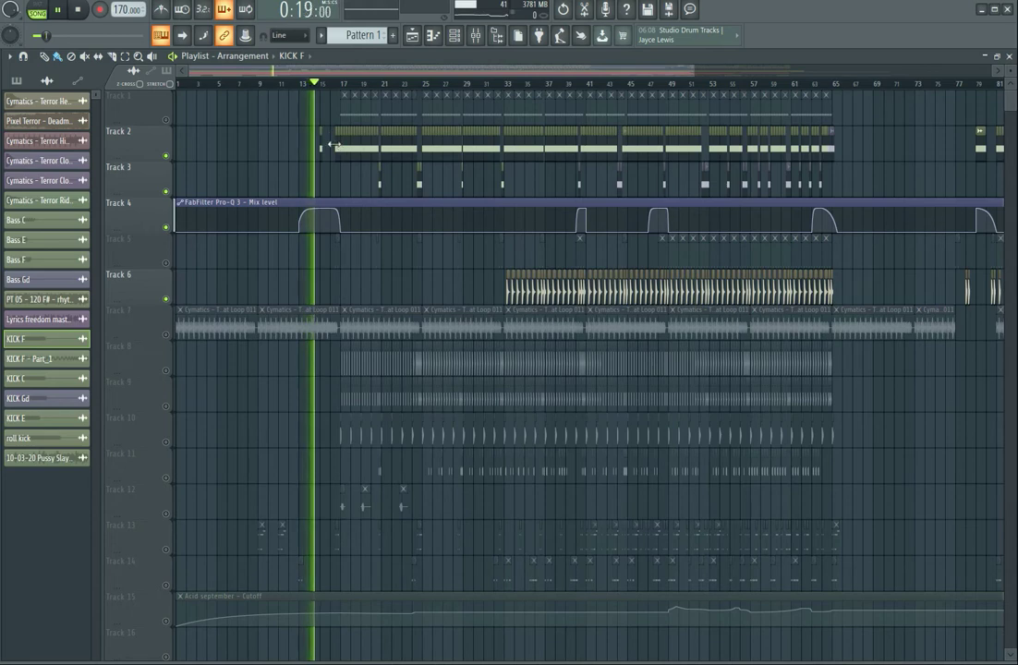
left_click(167, 298)
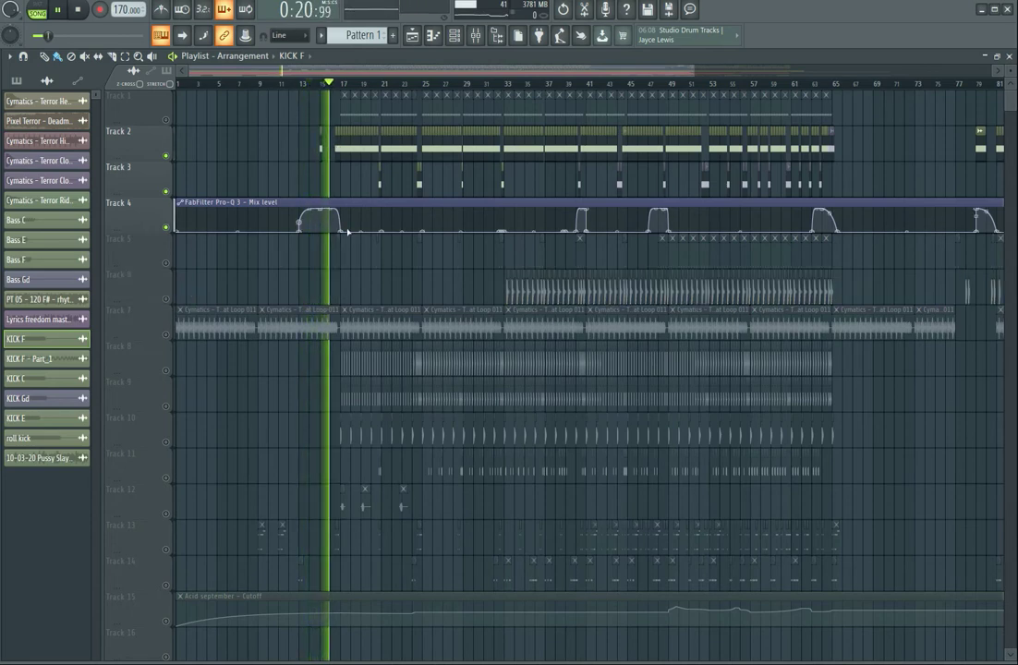
scroll(349, 165, "up", 3)
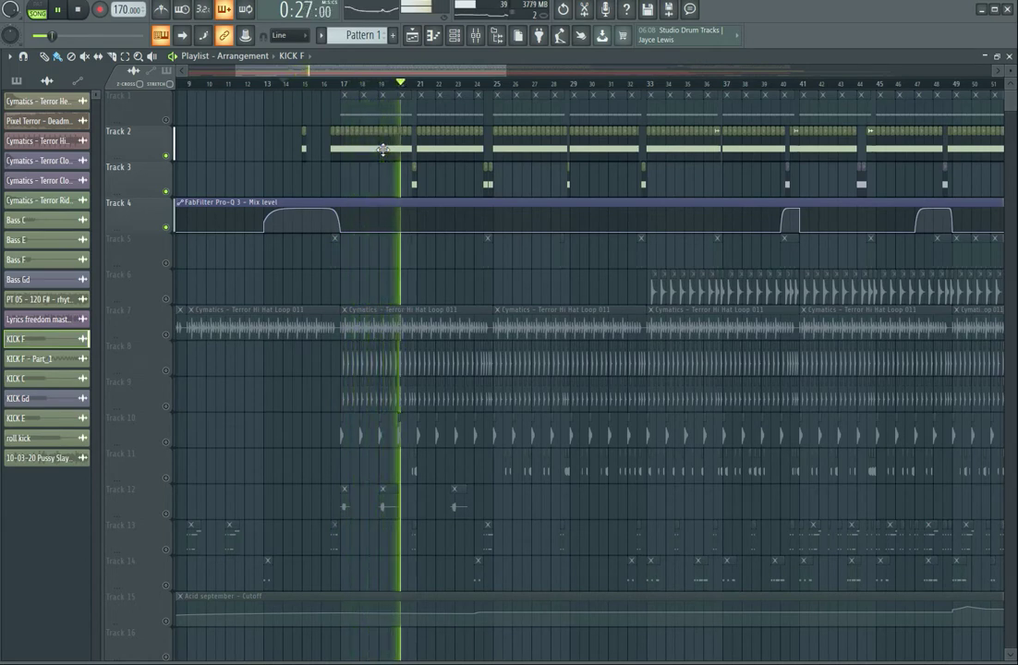
scroll(478, 195, "up", 4)
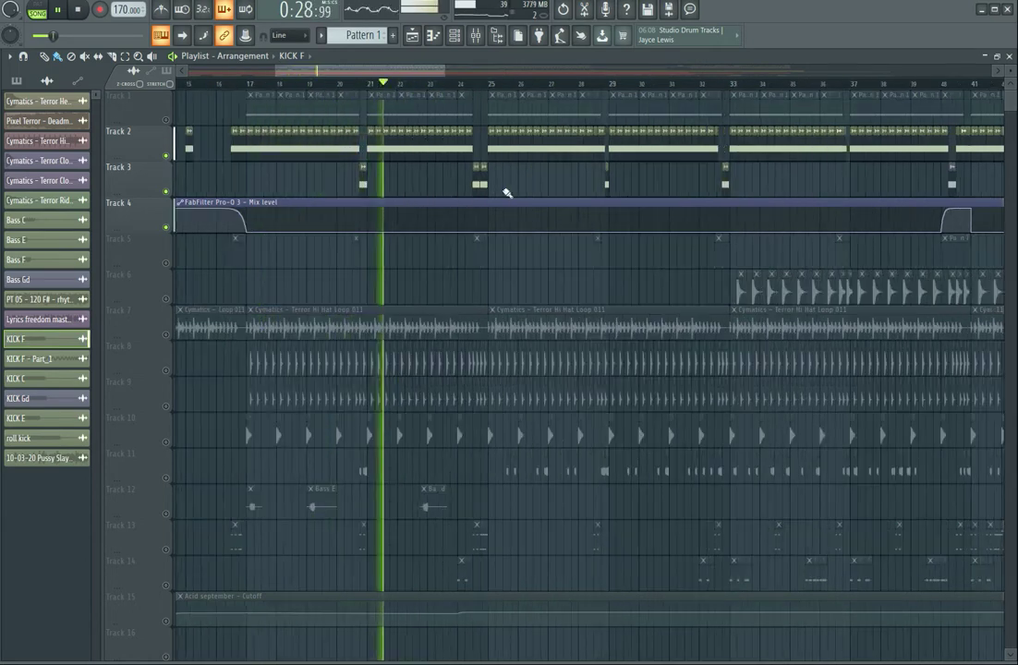
scroll(485, 193, "up", 3)
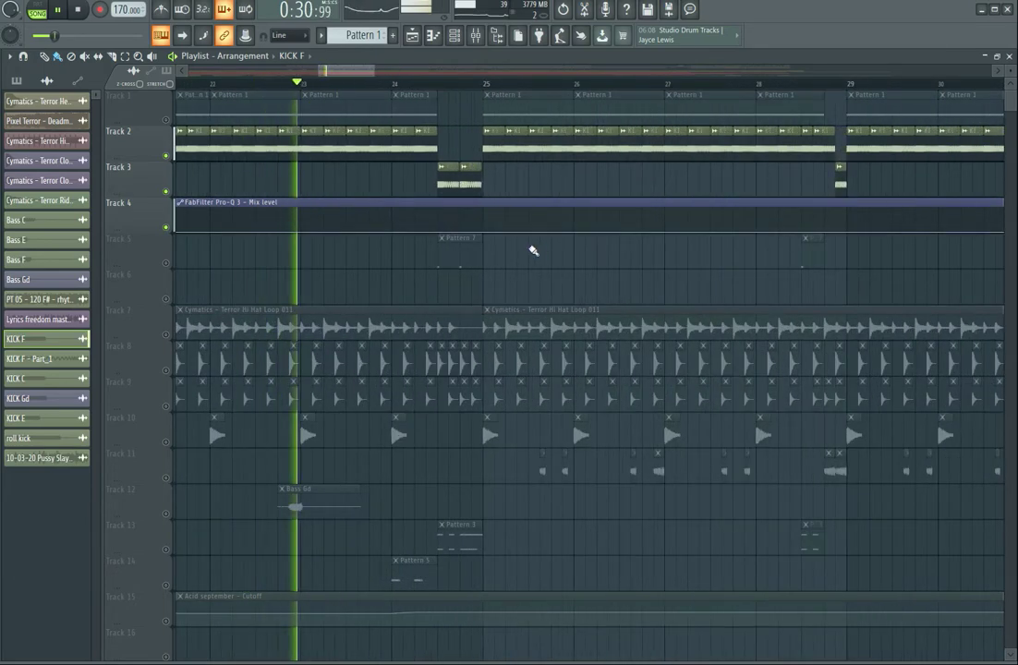
scroll(515, 258, "down", 6)
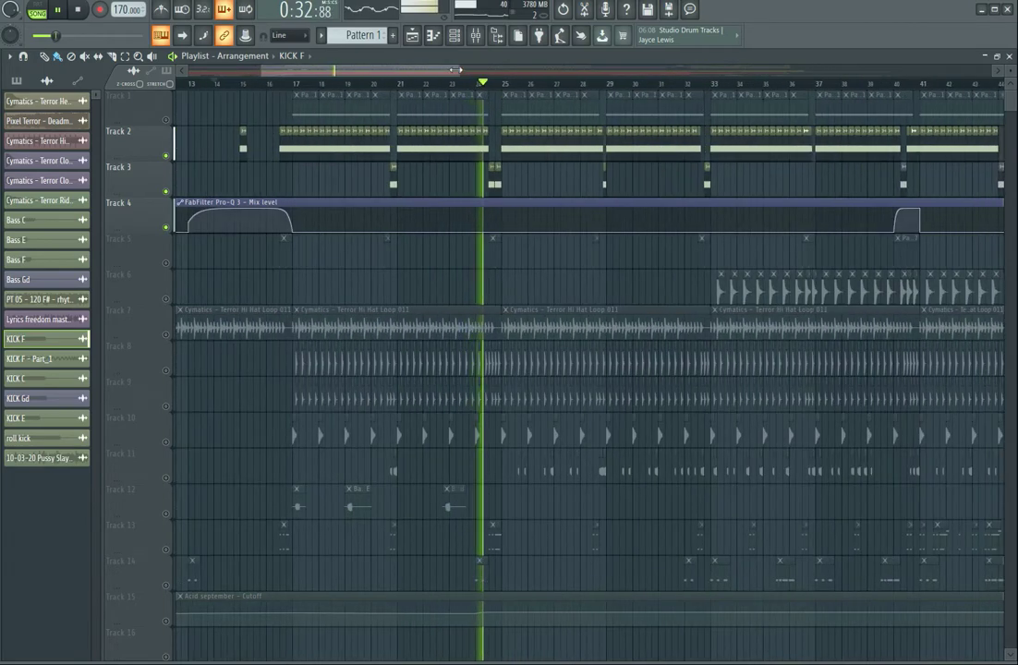
scroll(520, 185, "down", 2)
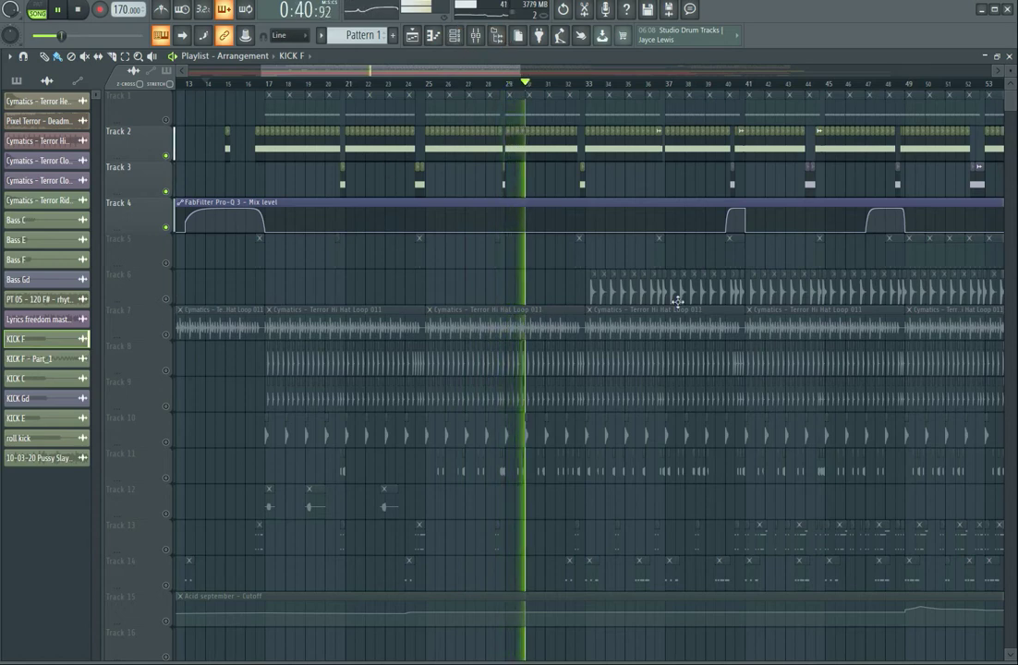
Step: Unmute Tracks 6, 7, 8, 9 and 10 one after another while the arrangement plays
left_click(166, 299)
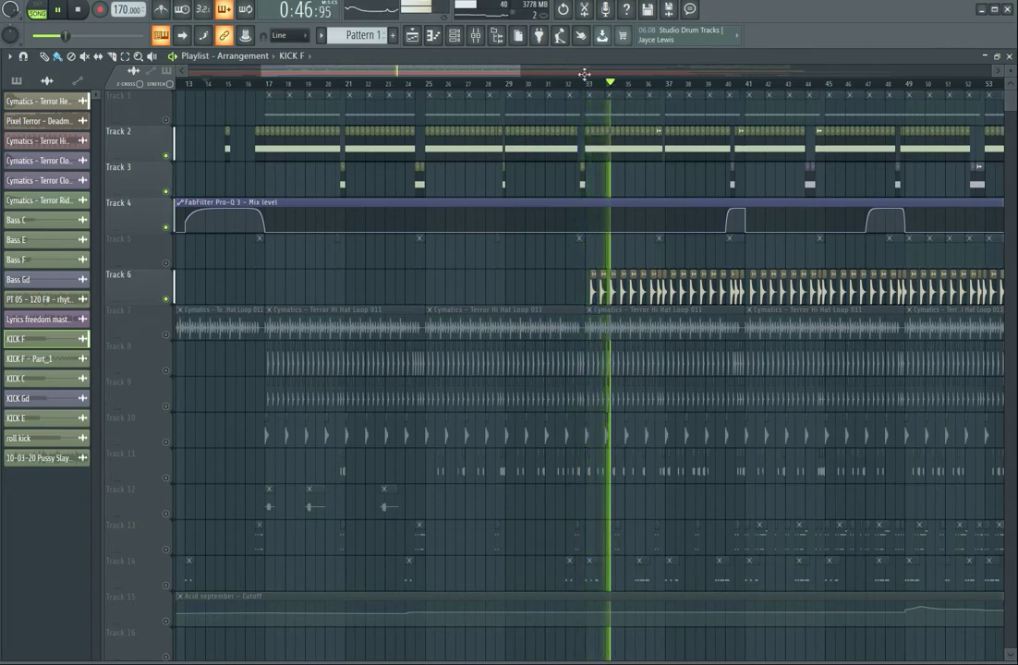
left_click_drag(519, 71, 631, 72)
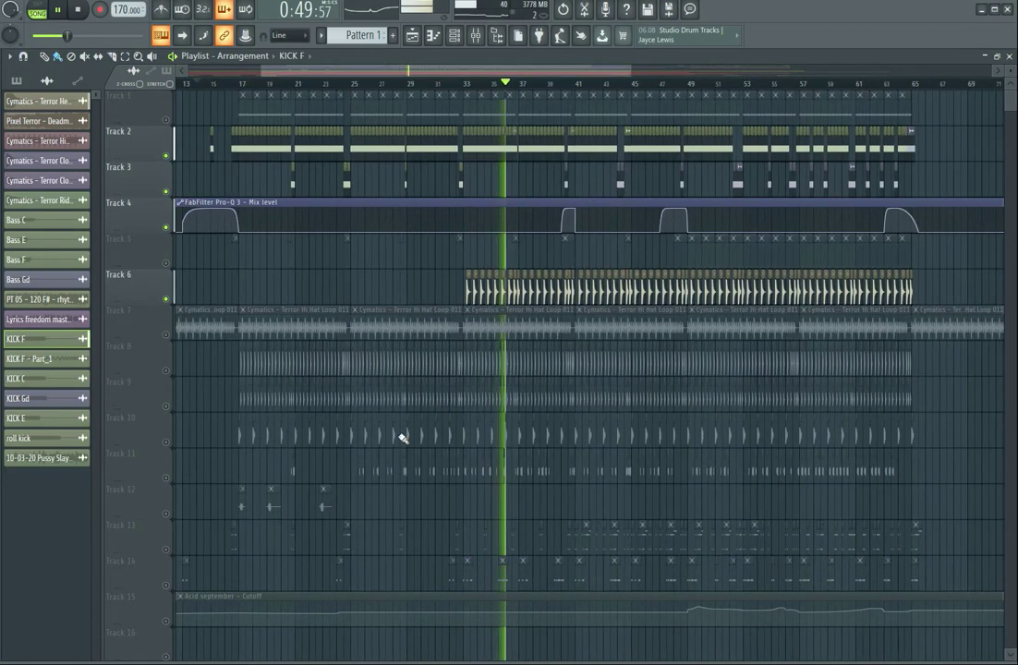
left_click(166, 335)
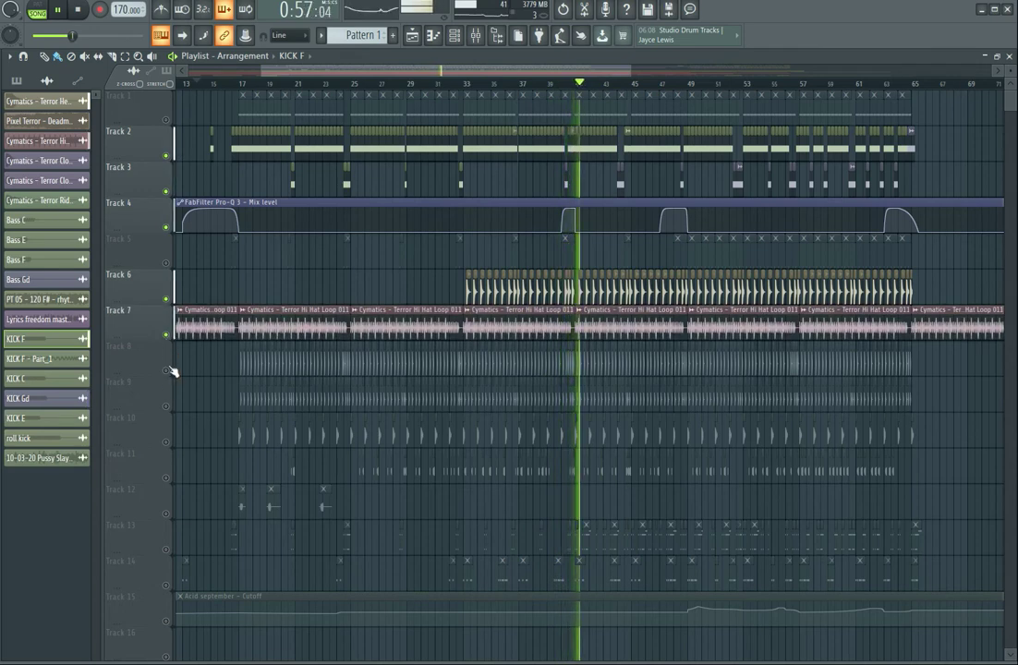
left_click(167, 370)
left_click(168, 404)
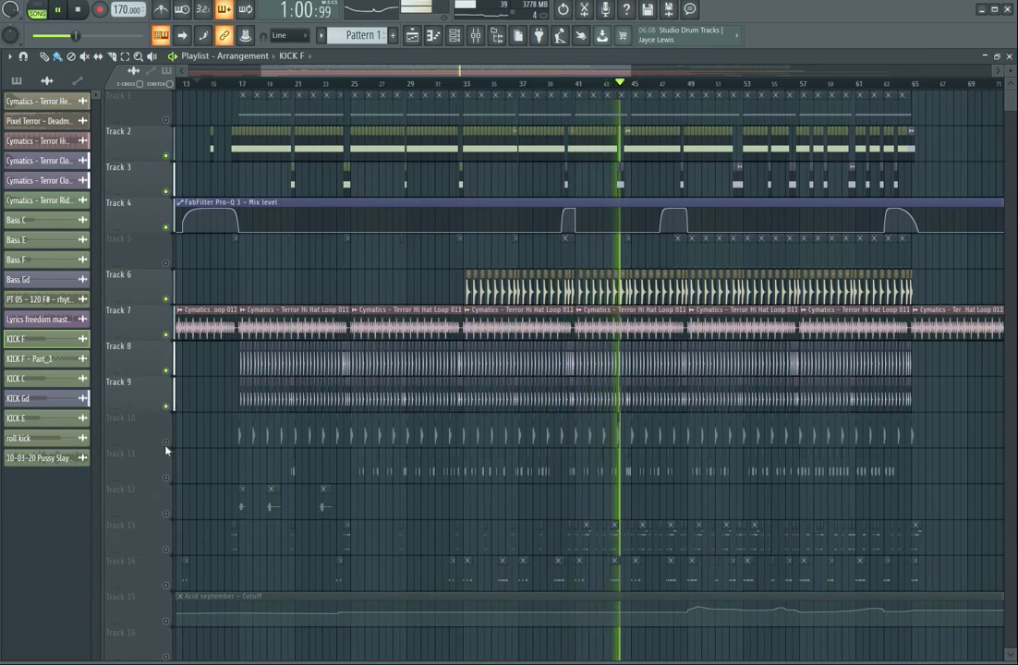
left_click(167, 441)
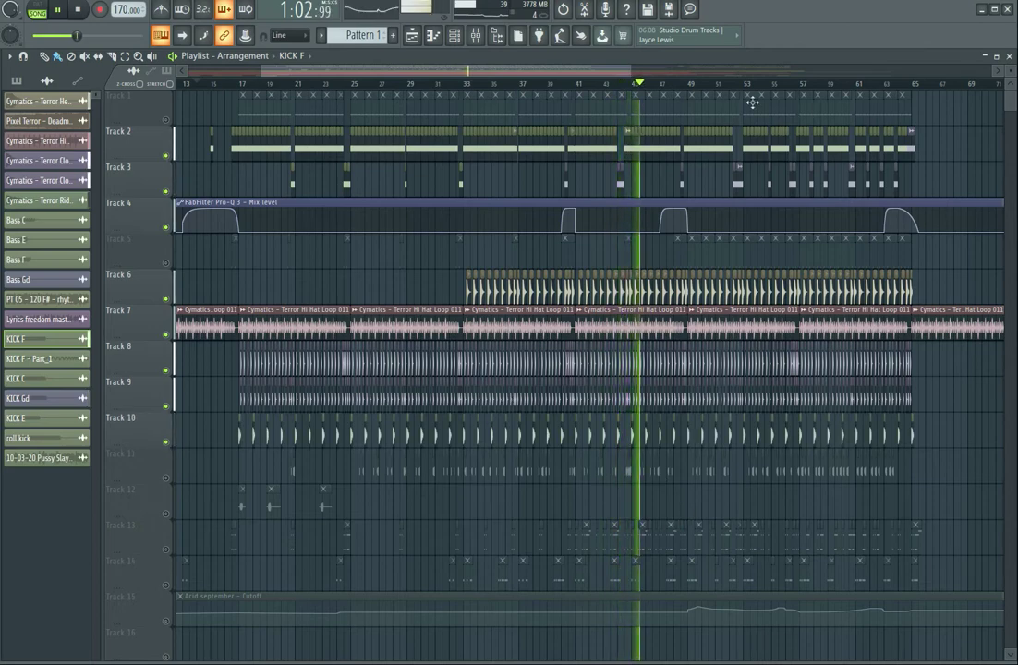
Step: Check the mixer during playback and return to the playlist to follow the section around bars 35 to 64
key("F9")
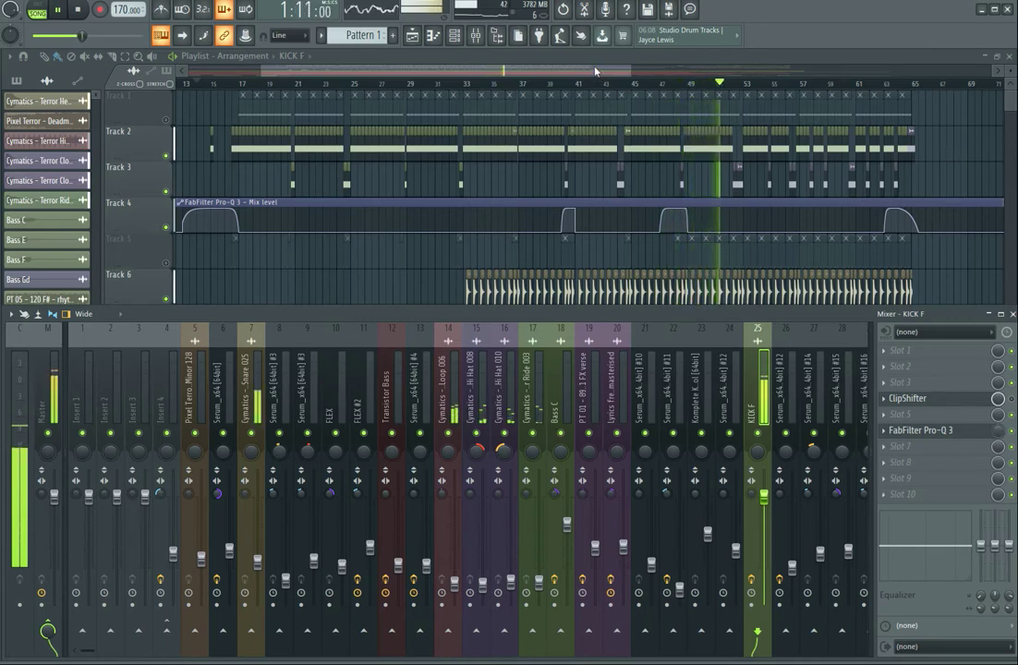
key("F9")
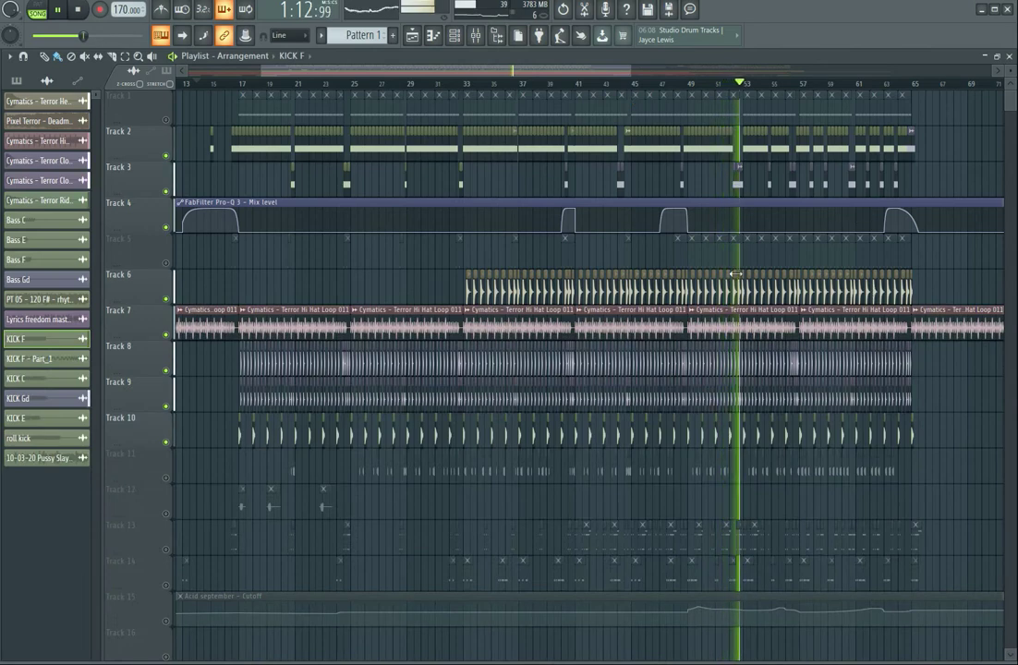
scroll(695, 259, "up", 5, "ctrl")
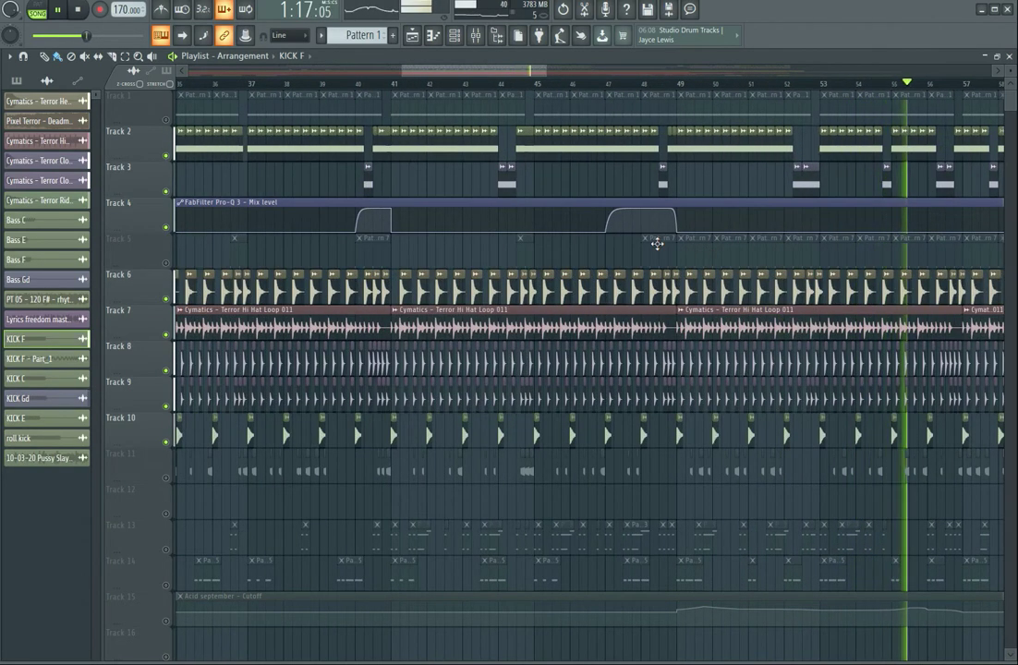
left_click_drag(547, 68, 585, 69)
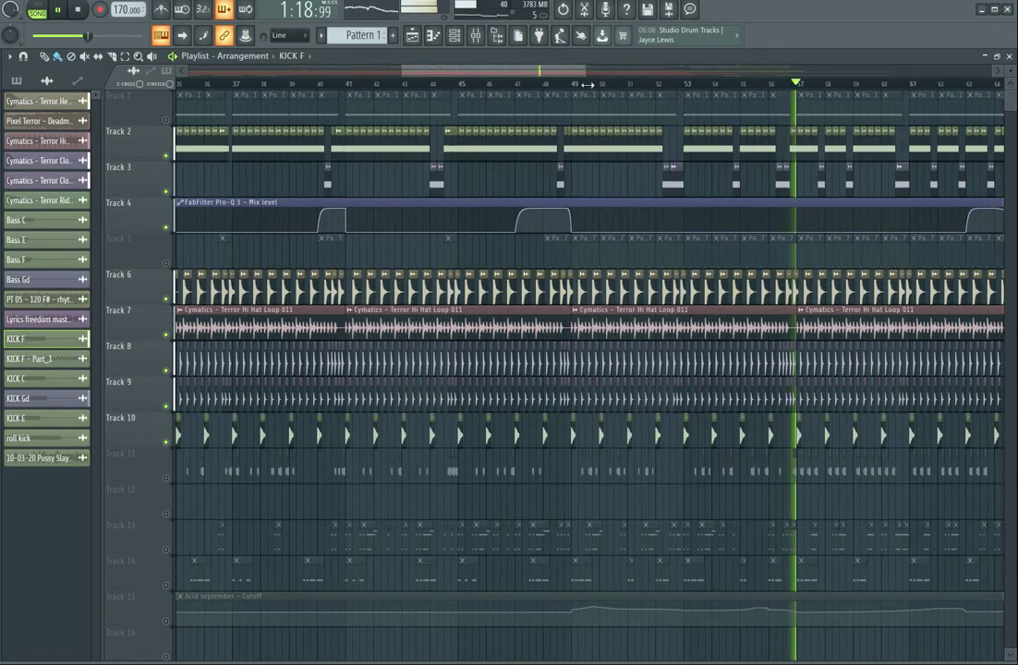
Step: Stop playback and inspect Pattern 7's notes in the piano roll and its Serum #12 instrument
key("space")
double_click(561, 249)
key("F7")
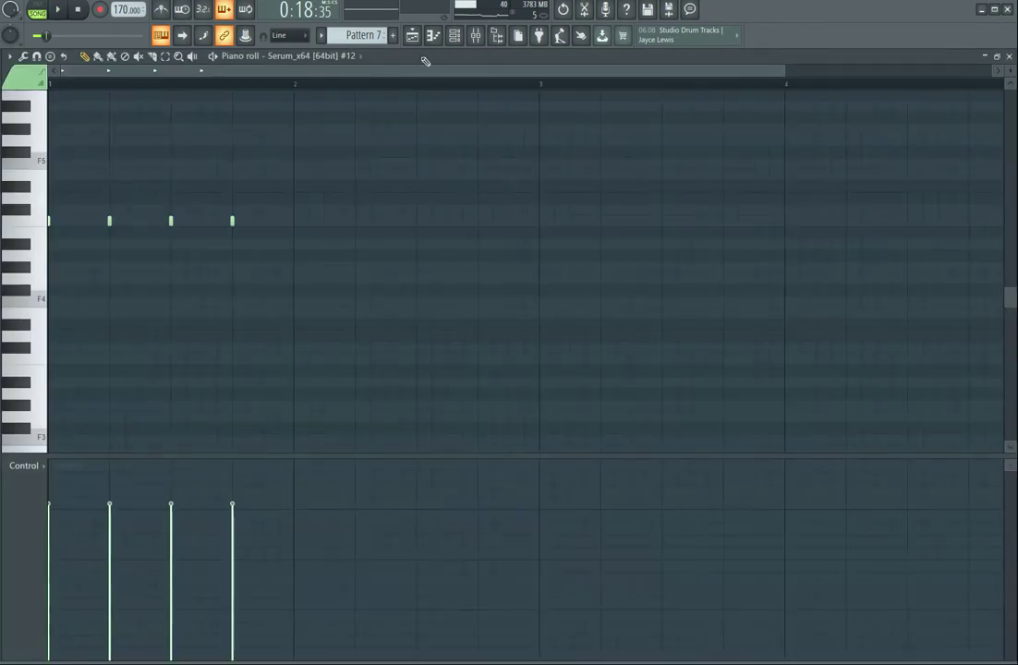
left_click(454, 36)
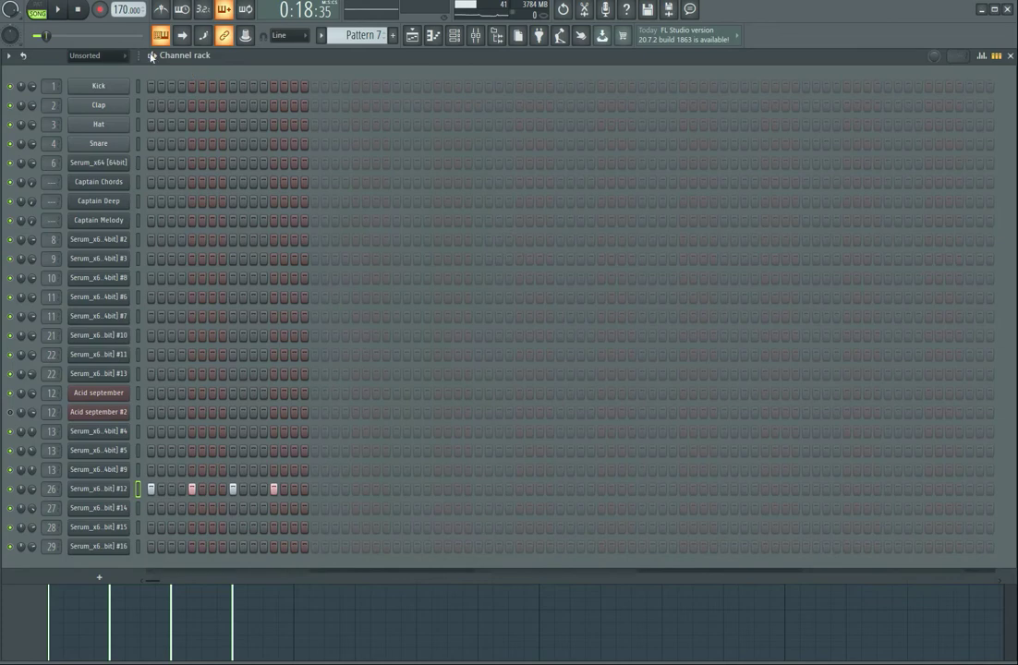
left_click(104, 491)
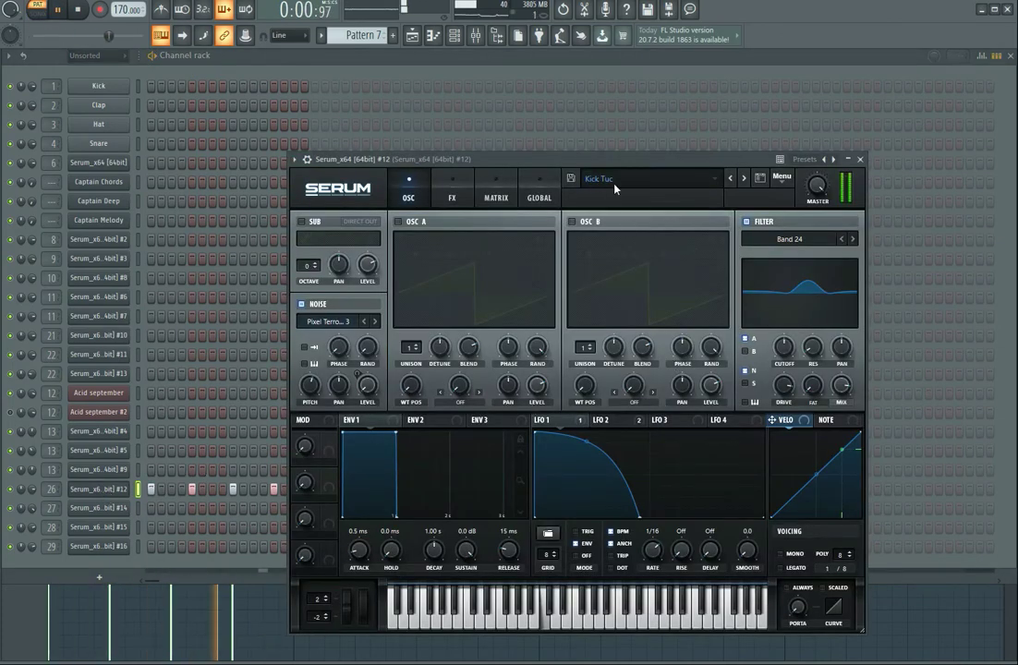
Step: Unmute Track 5 in the playlist and listen to the arrangement from about bar 44, stopping playback at the end
left_click(415, 41)
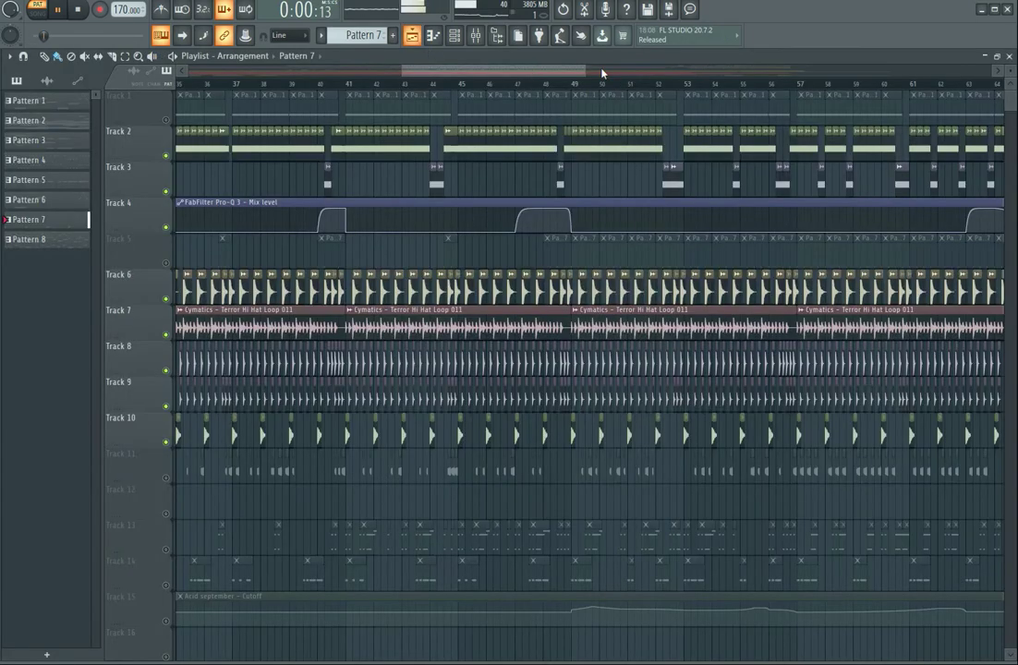
scroll(705, 173, "down", 4)
key("space")
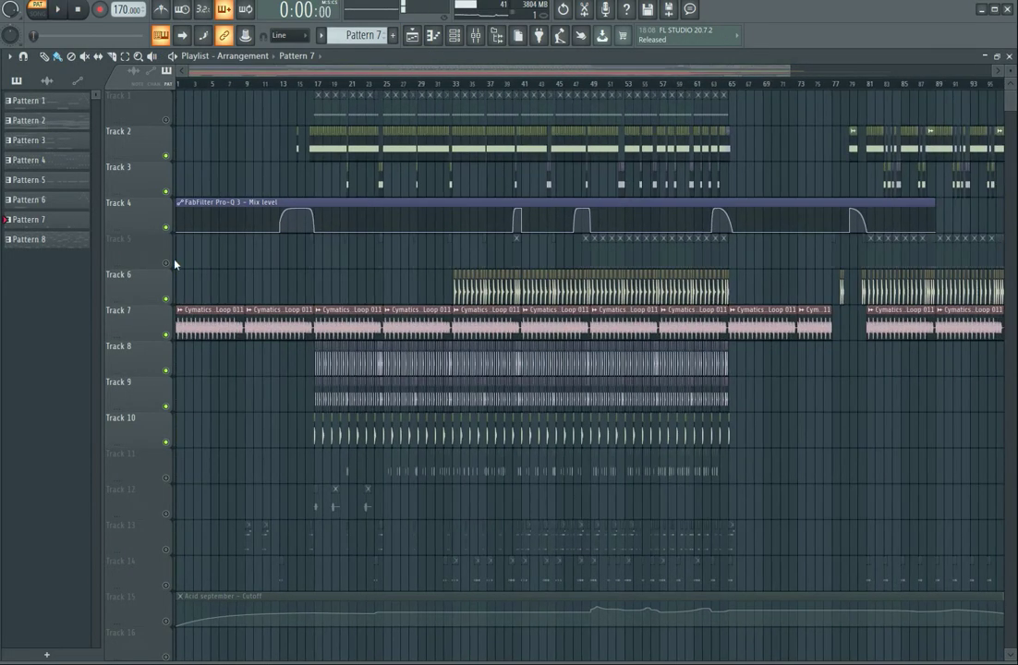
left_click(168, 262)
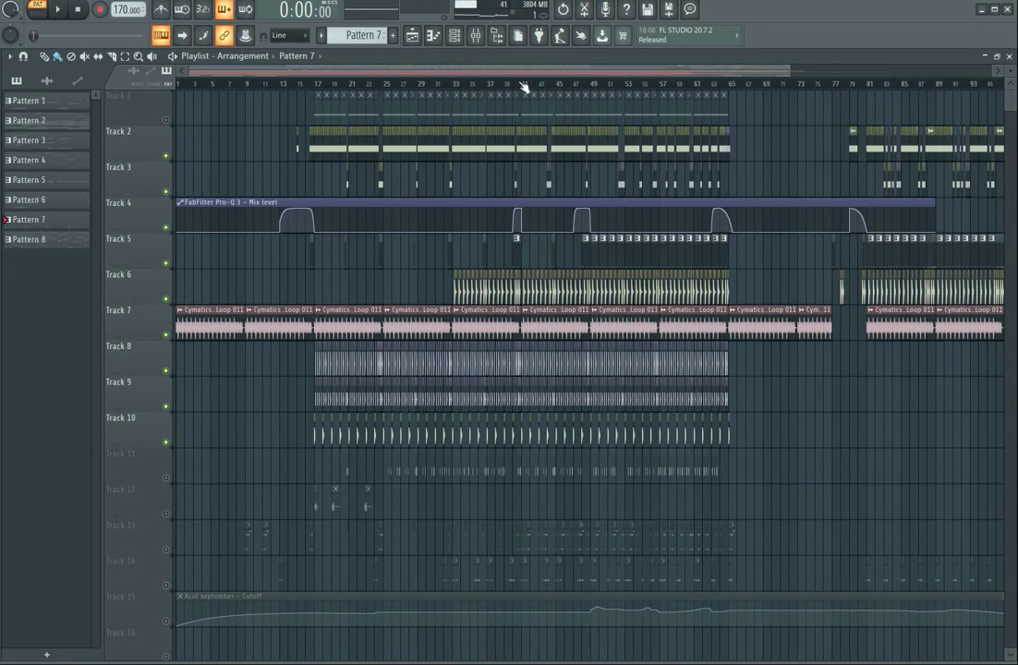
left_click(552, 85)
key("space")
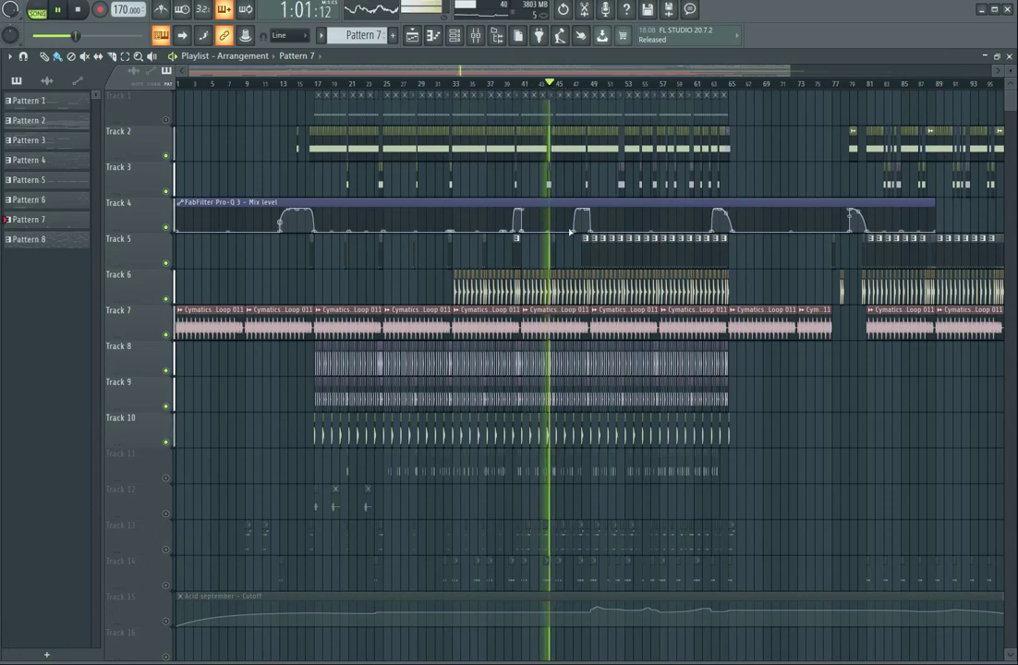
scroll(585, 263, "up", 5)
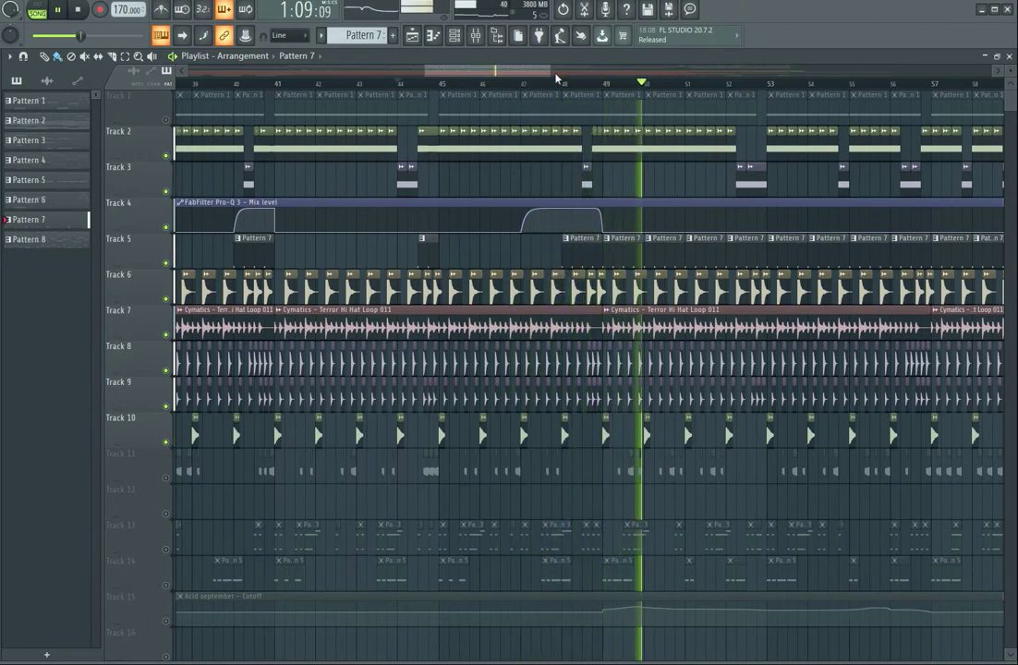
left_click_drag(551, 72, 577, 74)
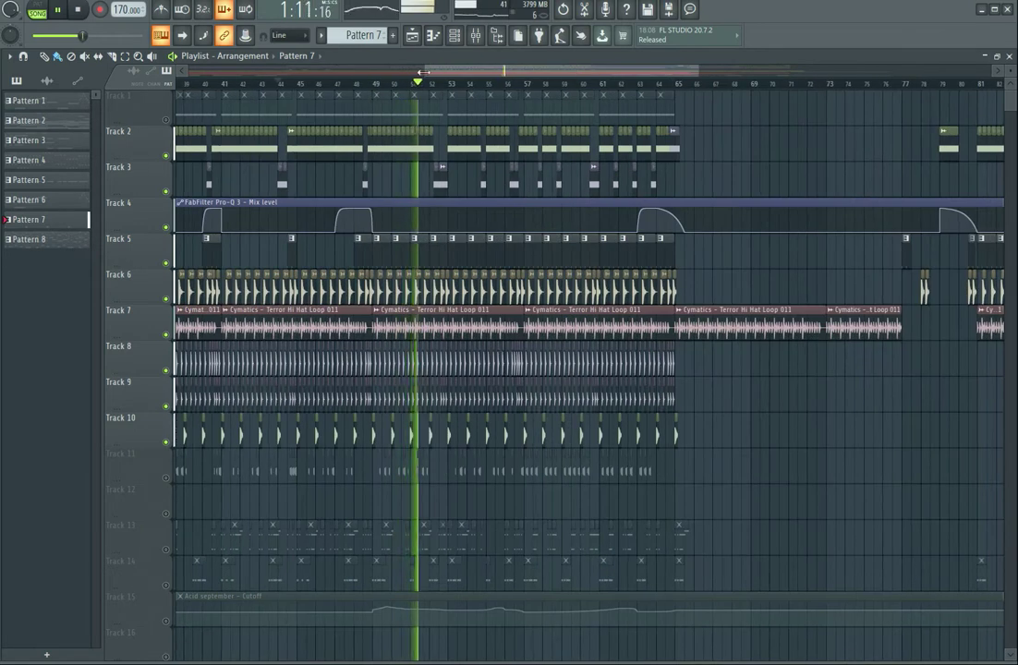
left_click_drag(440, 67, 352, 69)
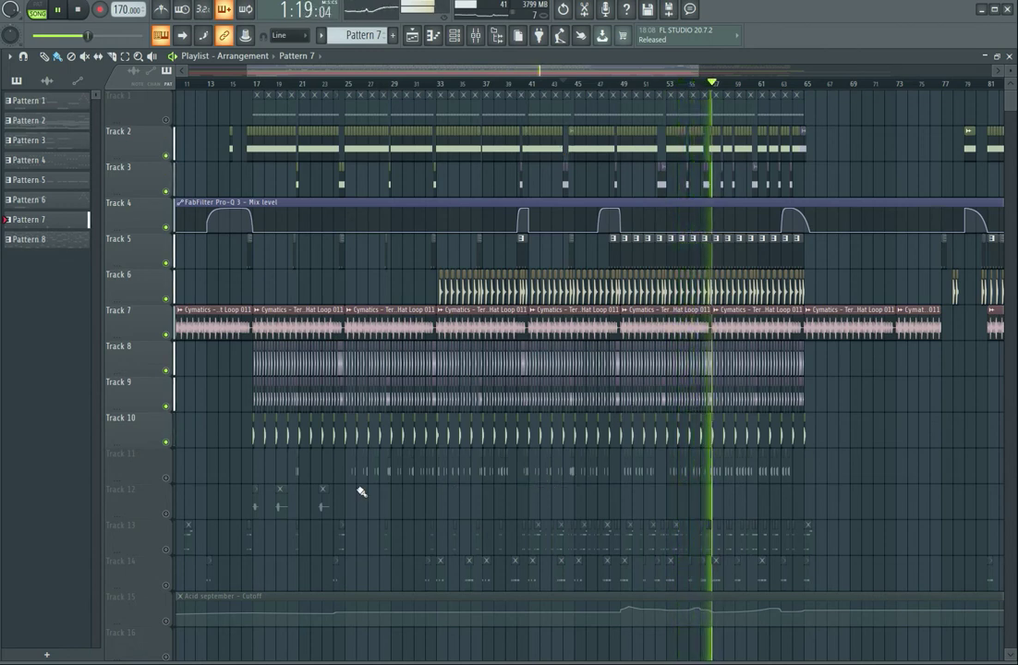
key("space")
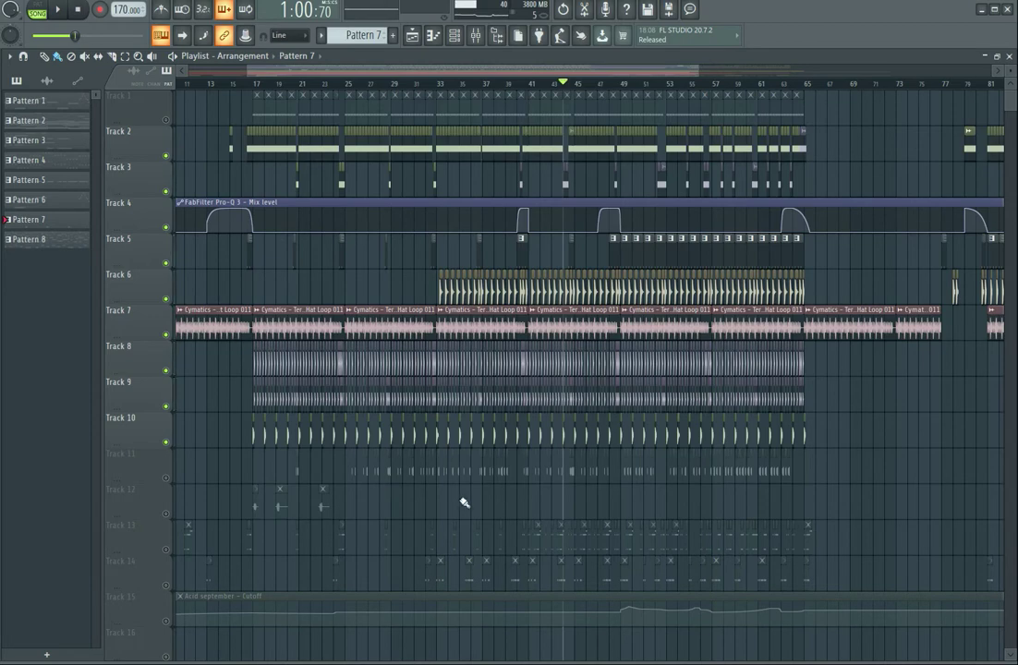
Step: Inspect the channel settings of the Bass F sample used on Track 11
scroll(465, 503, "up", 4, "ctrl")
double_click(552, 473)
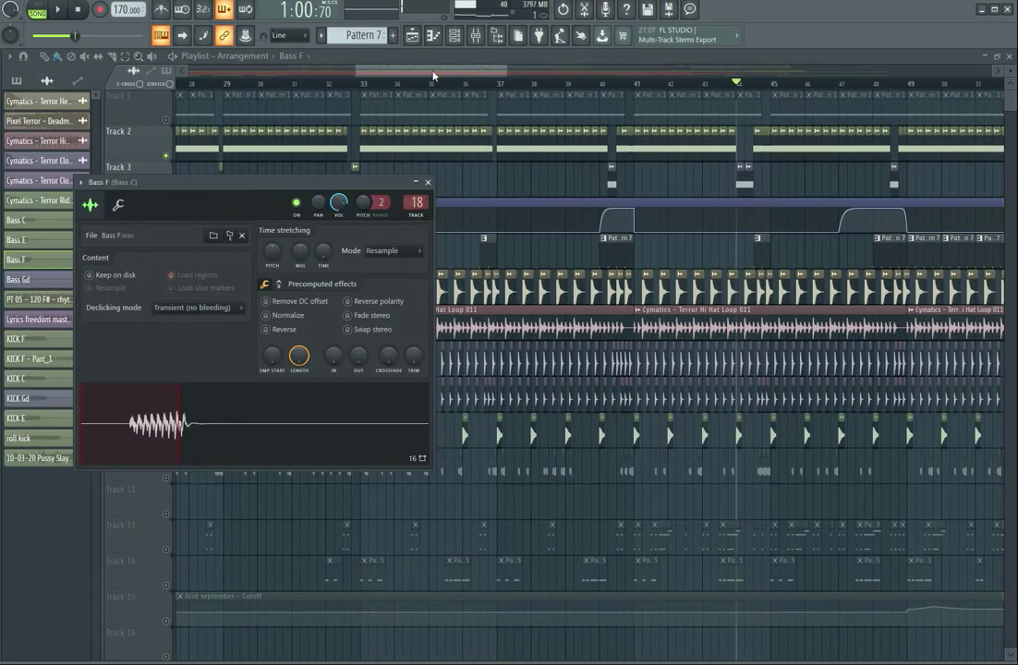
left_click_drag(433, 73, 431, 74)
Step: Unmute Track 11 and play the arrangement from about bar 32 to hear the bass clips
scroll(383, 531, "down", 5, "ctrl")
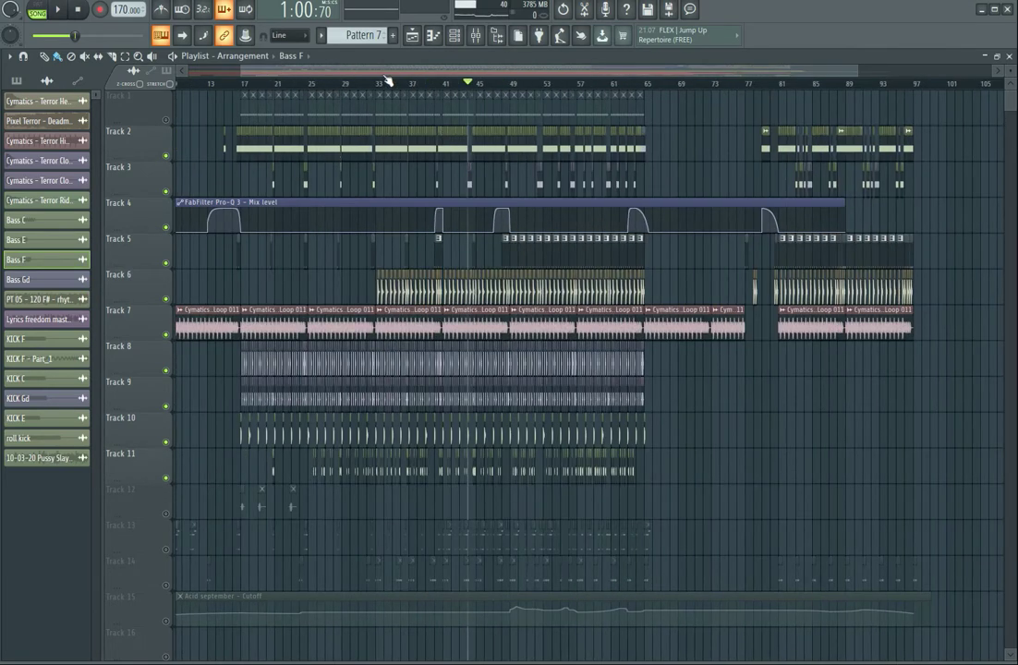
scroll(360, 305, "up", 5, "ctrl")
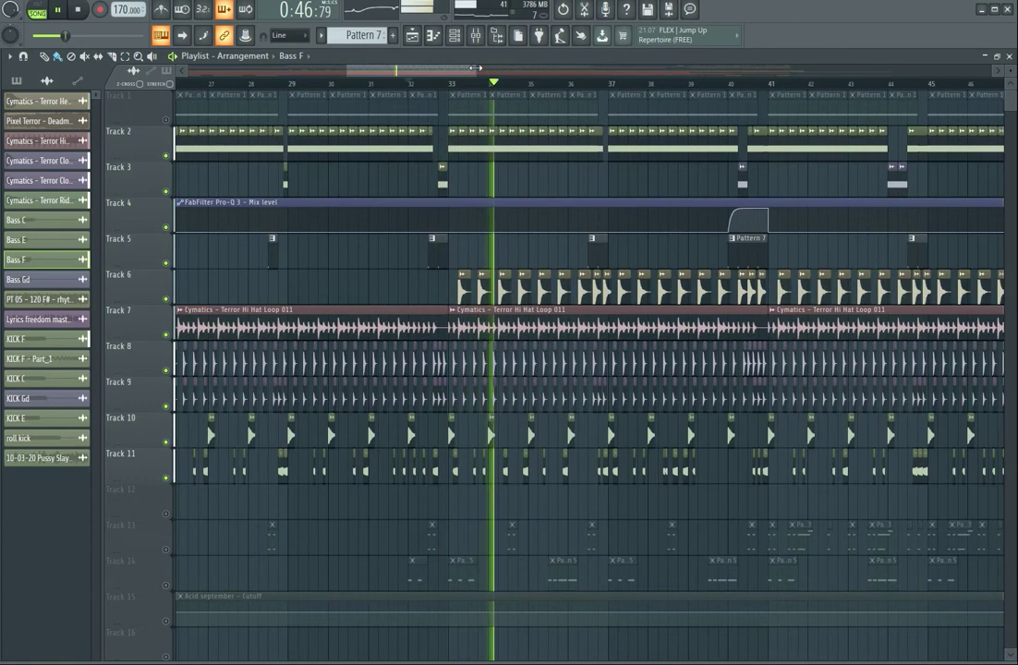
scroll(474, 125, "down", 2, "ctrl")
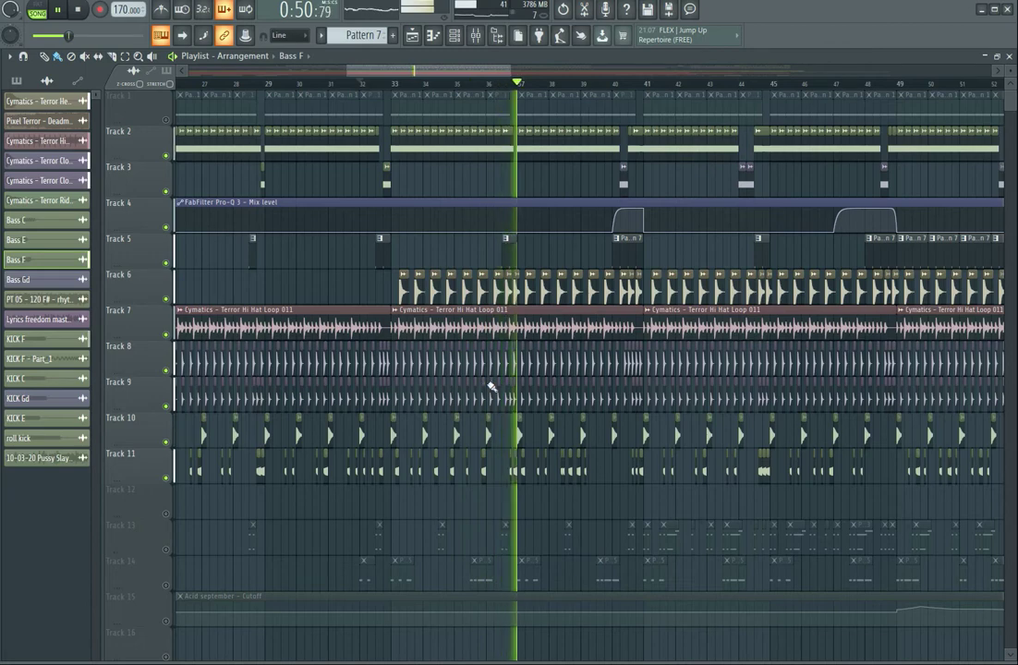
Step: Listen to the arrangement with the Track 11 bass up to about bar 51, and stop playback
left_click_drag(510, 74, 565, 74)
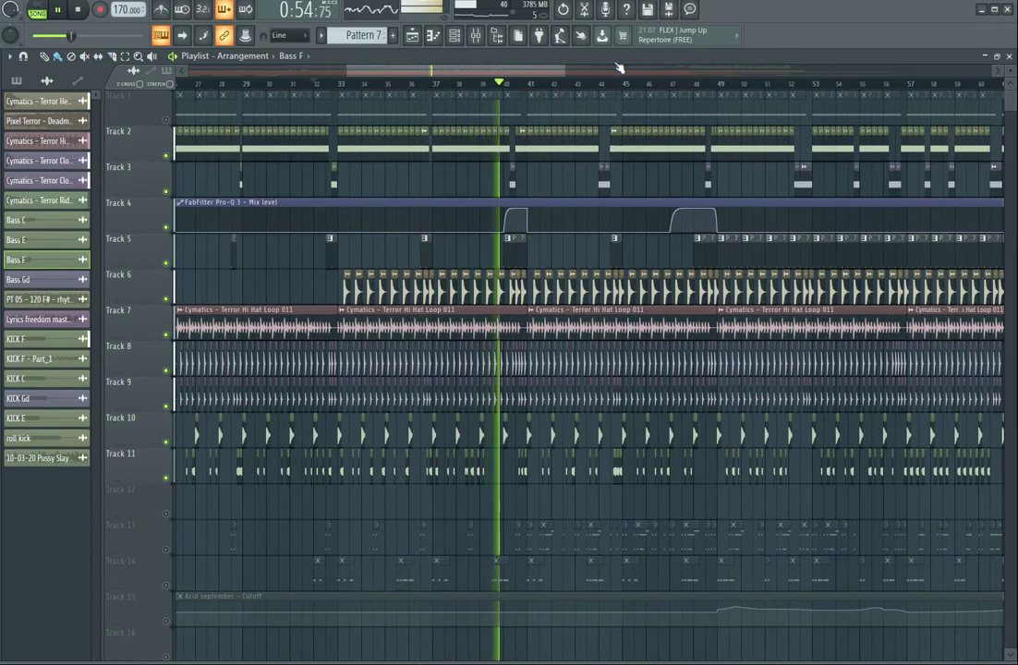
left_click_drag(585, 72, 593, 75)
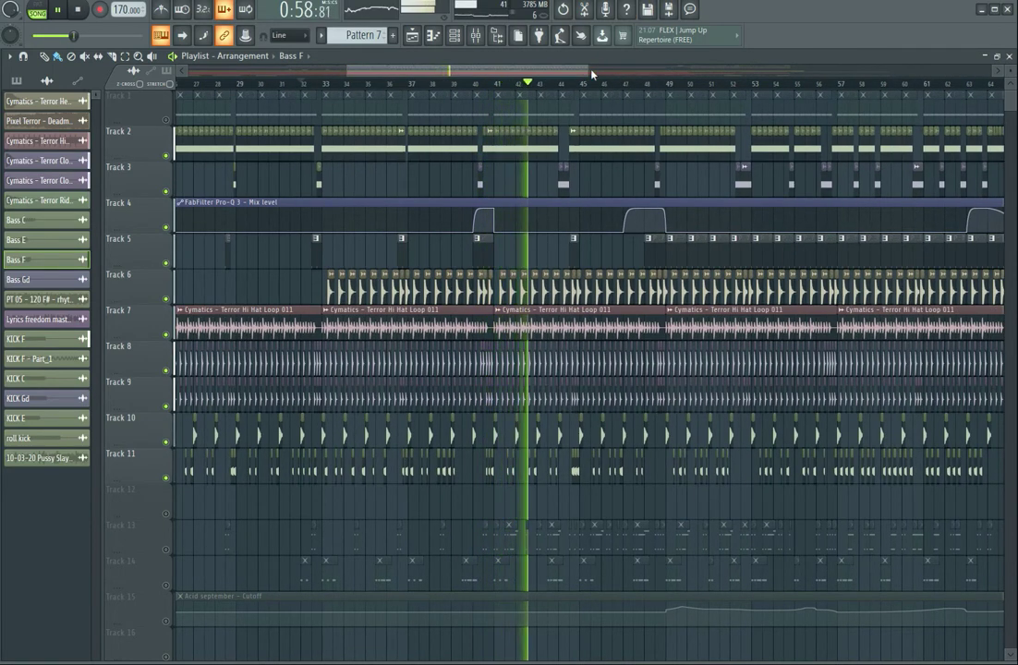
left_click_drag(591, 74, 657, 75)
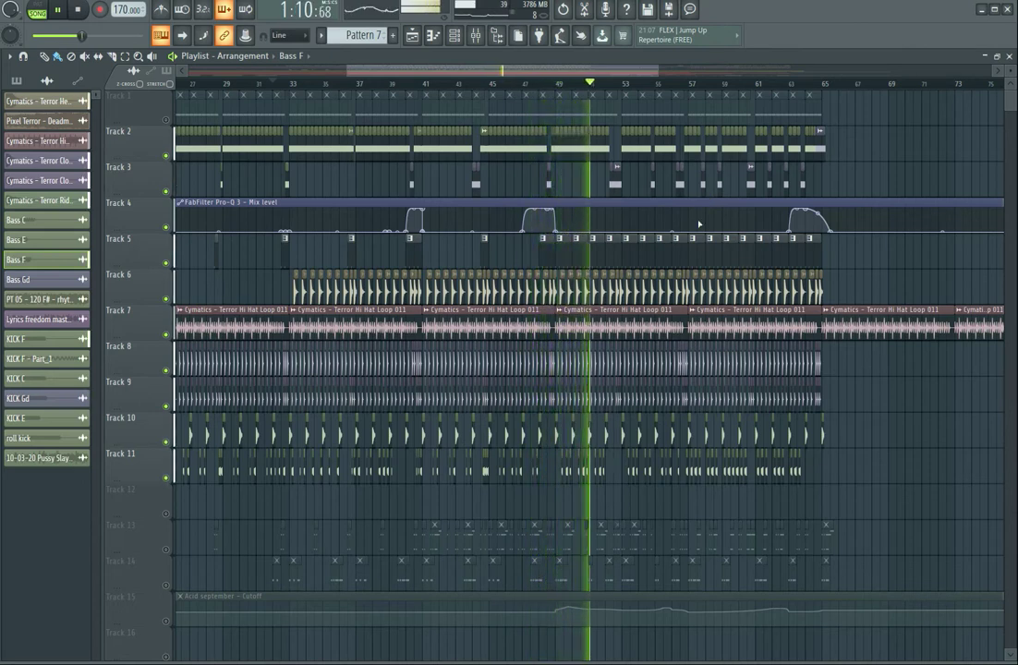
key("space")
Step: Inspect Pattern 3's notes in the piano roll and its Serum #2 and Serum #3 instruments
scroll(418, 545, "up", 3, "ctrl")
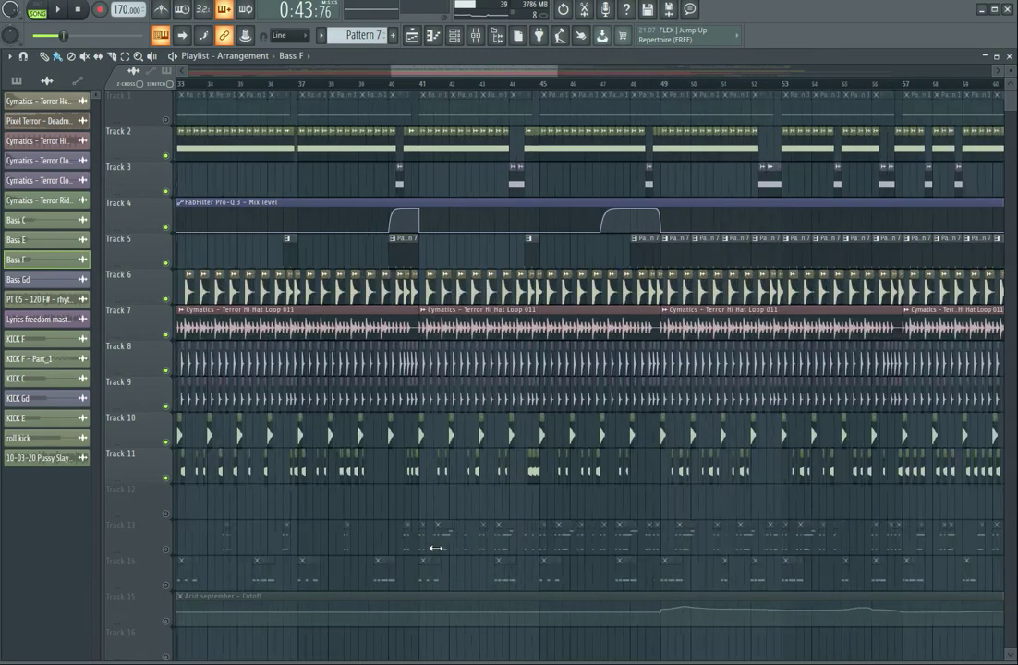
double_click(444, 537)
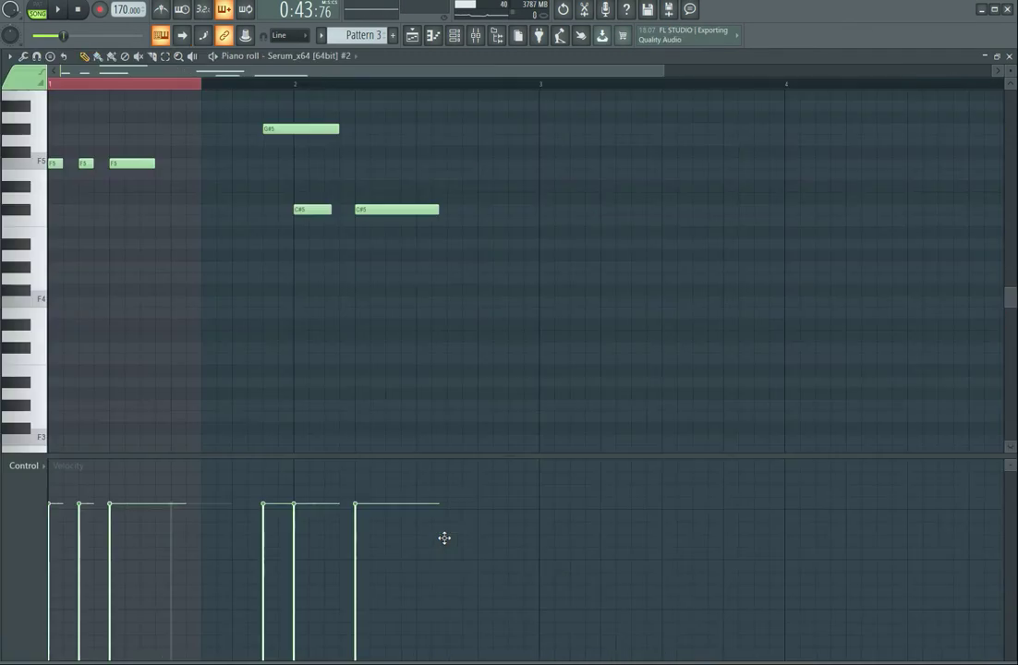
left_click(456, 39)
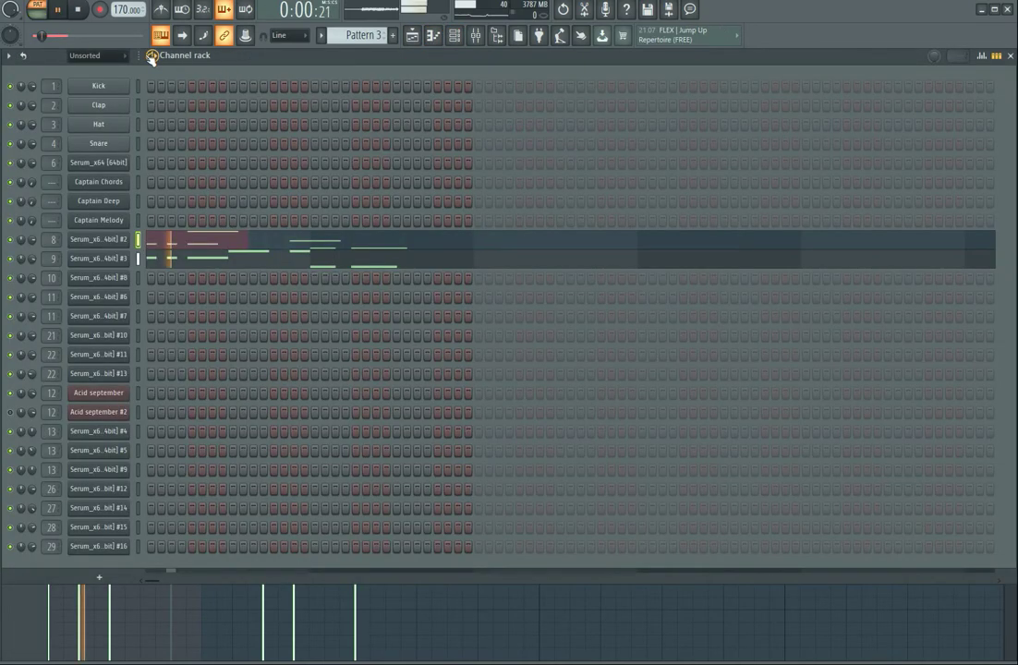
left_click(102, 239)
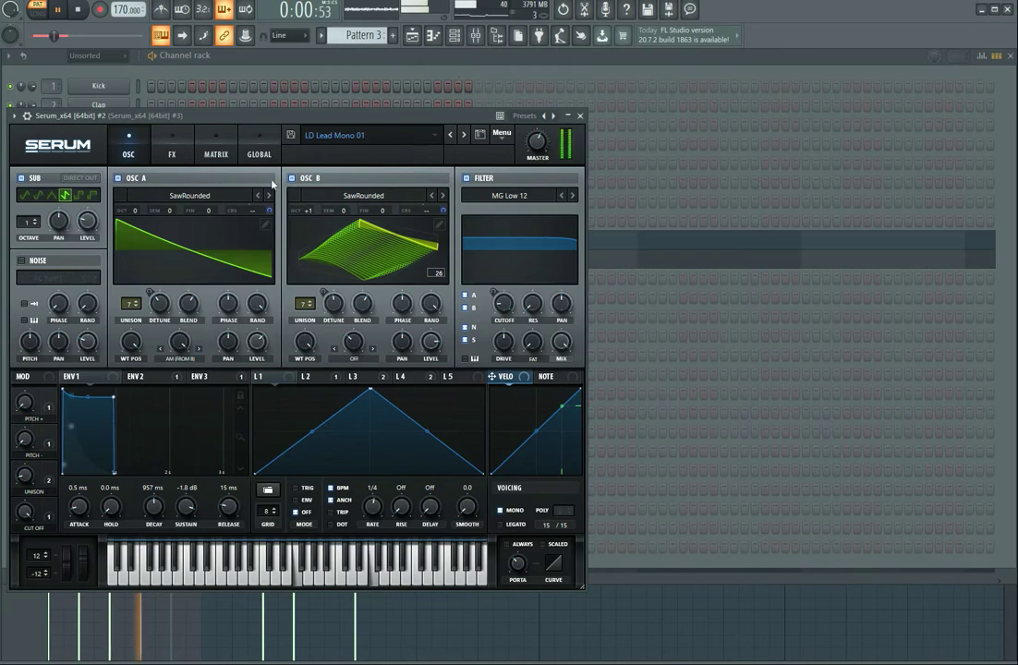
key("Escape")
left_click(116, 263)
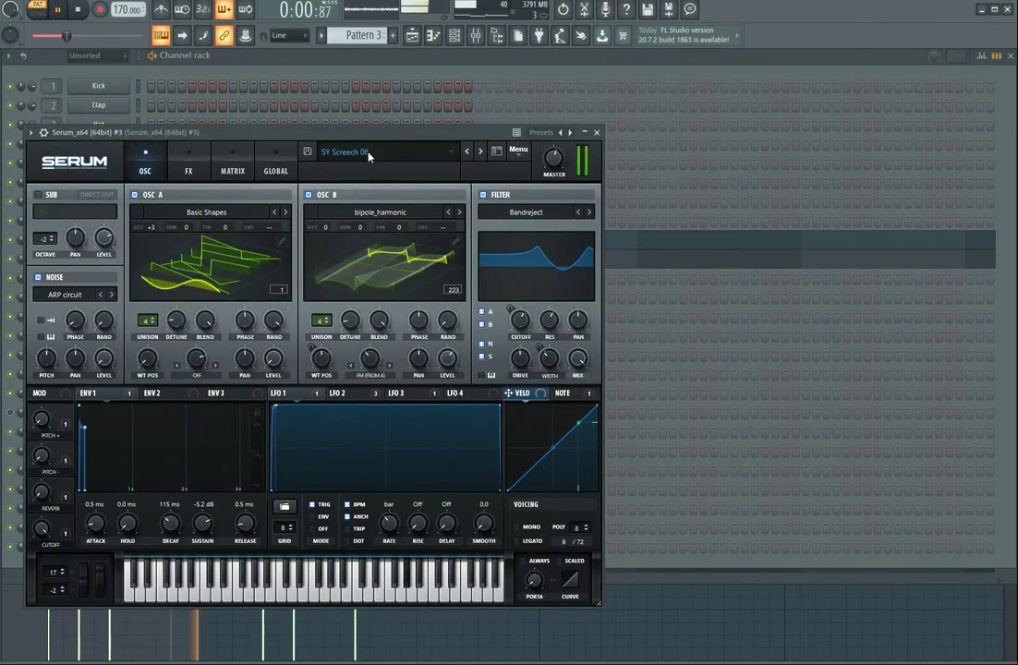
Step: Unmute Track 13 in the playlist and play the arrangement, skipping from about bar 24 to bar 32
left_click(413, 37)
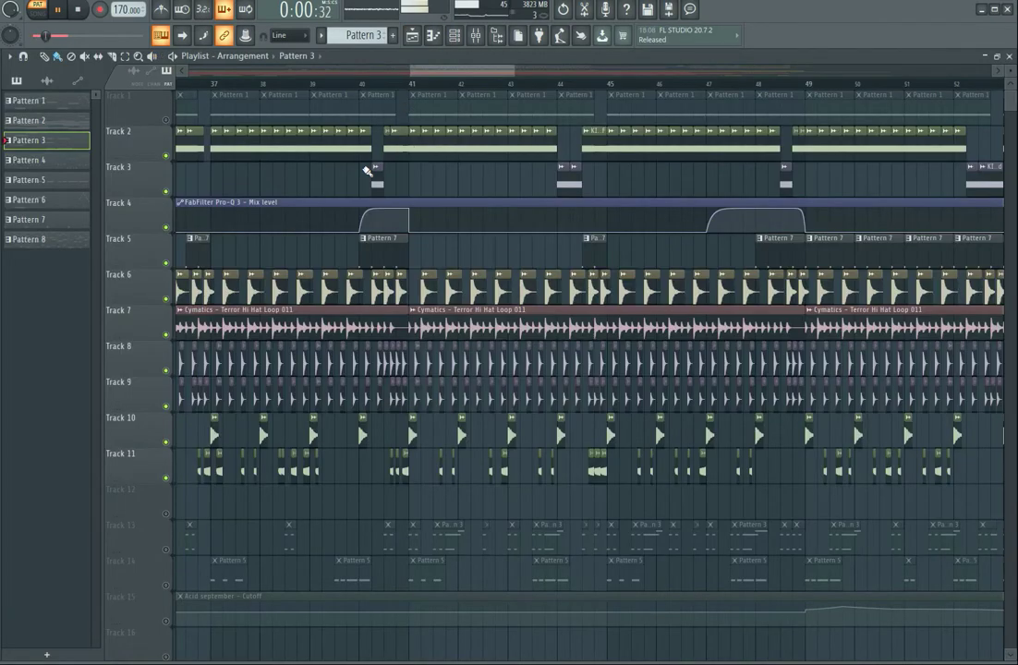
left_click_drag(412, 74, 177, 57)
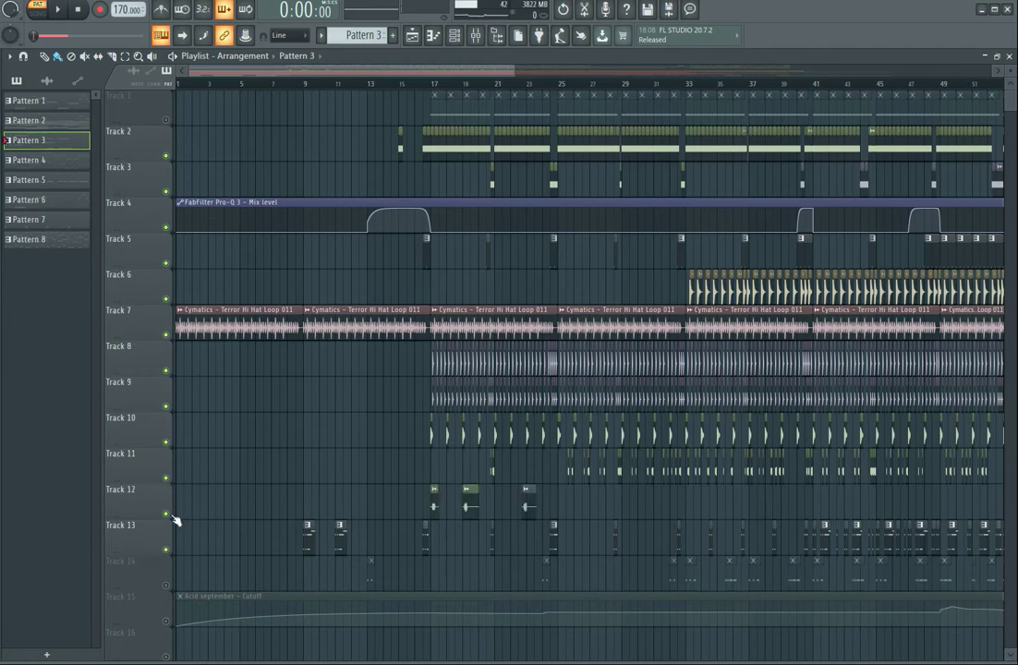
key("space")
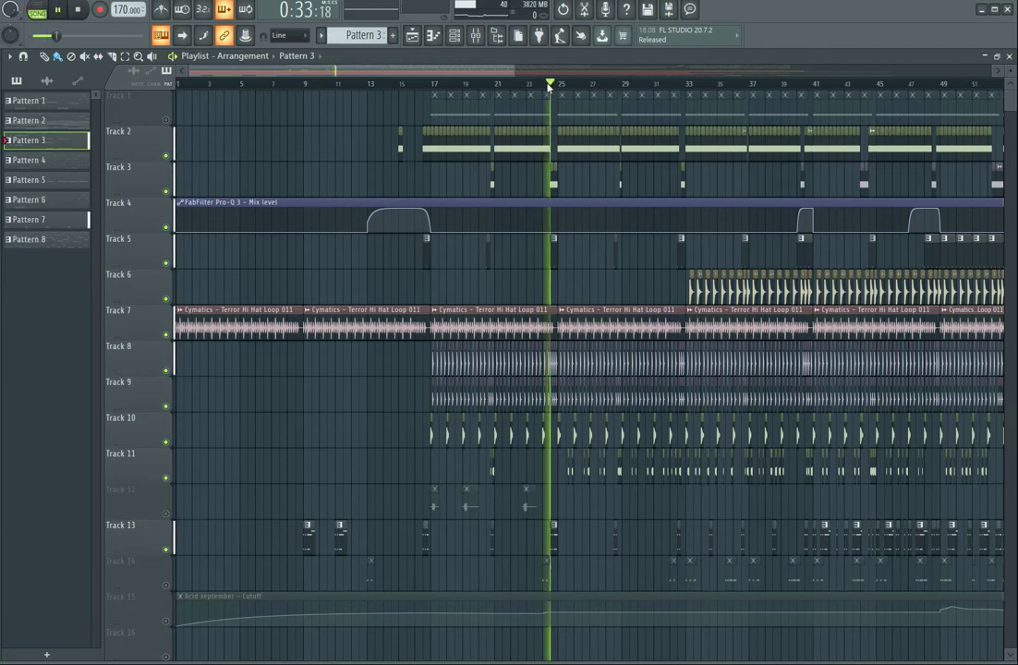
left_click(624, 86)
left_click(680, 86)
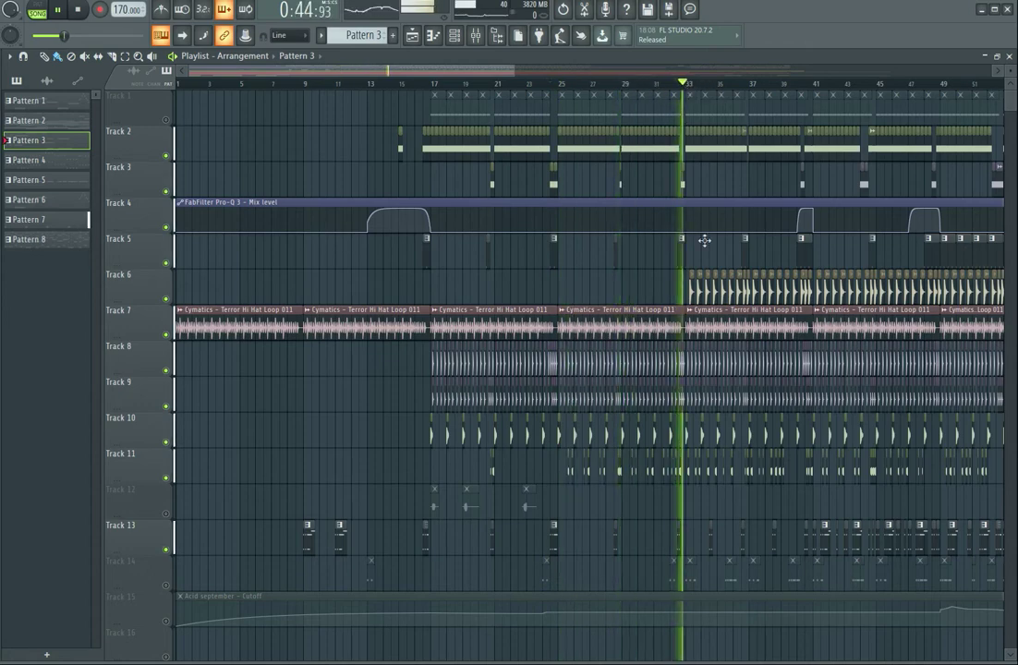
scroll(713, 367, "up", 3)
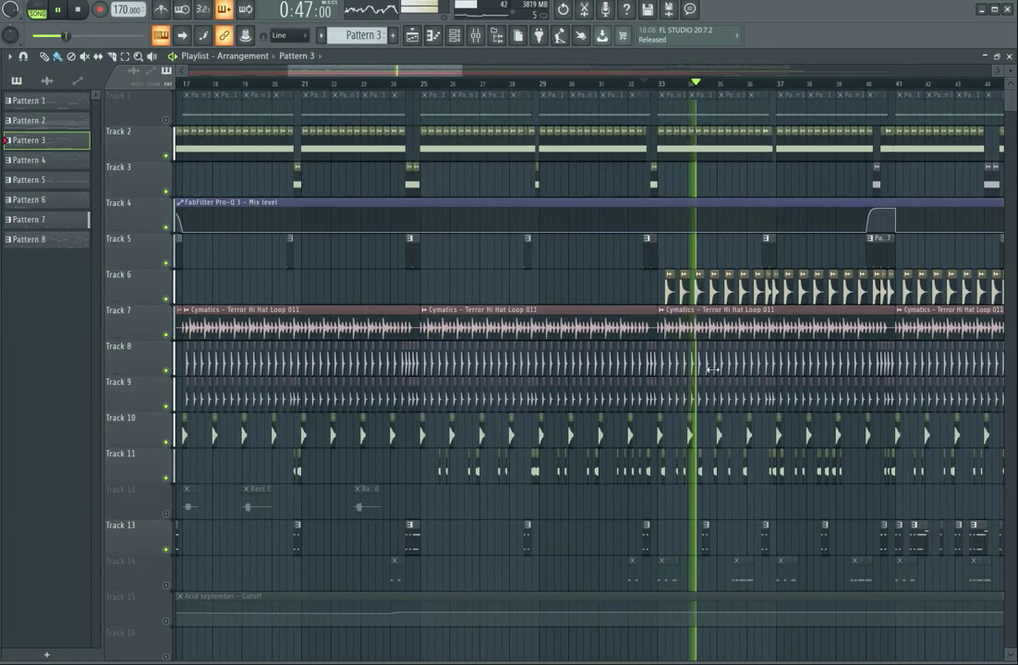
left_click_drag(461, 66, 535, 67)
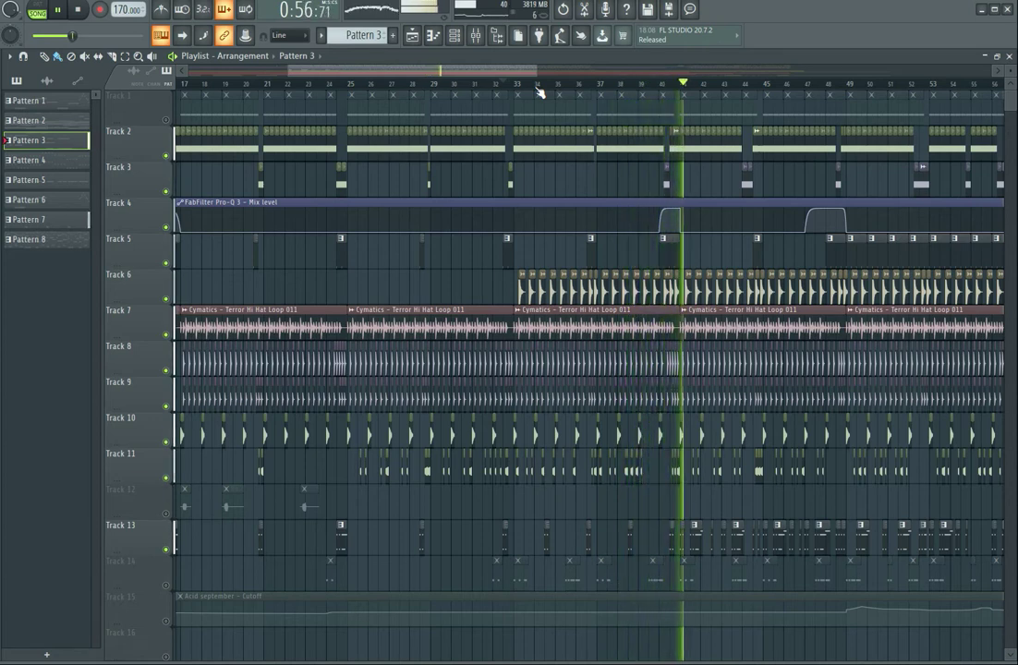
left_click_drag(533, 66, 598, 83)
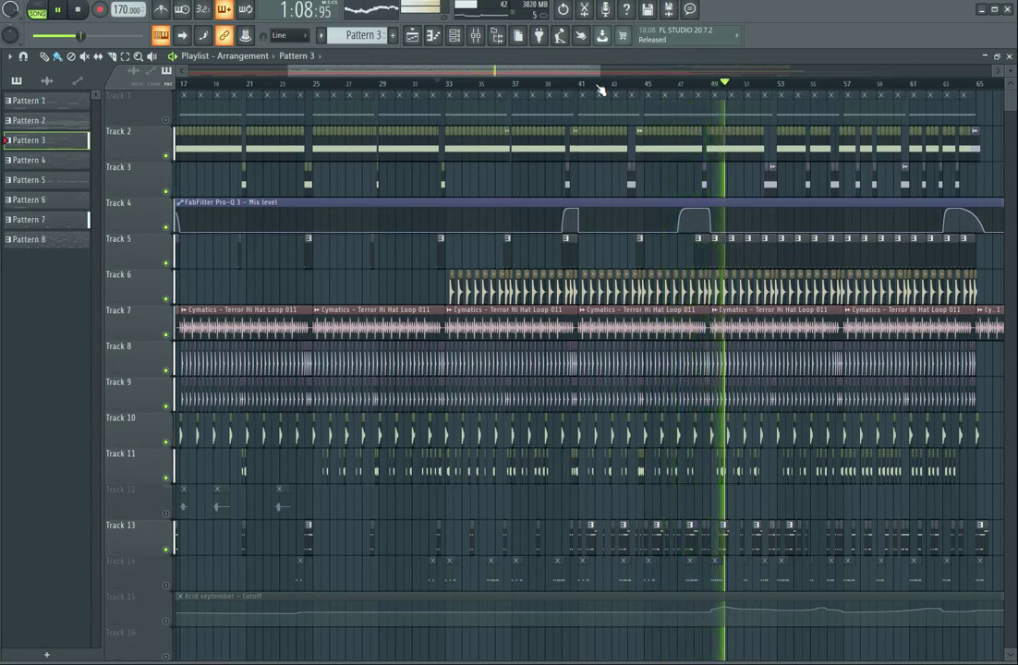
left_click_drag(602, 69, 663, 75)
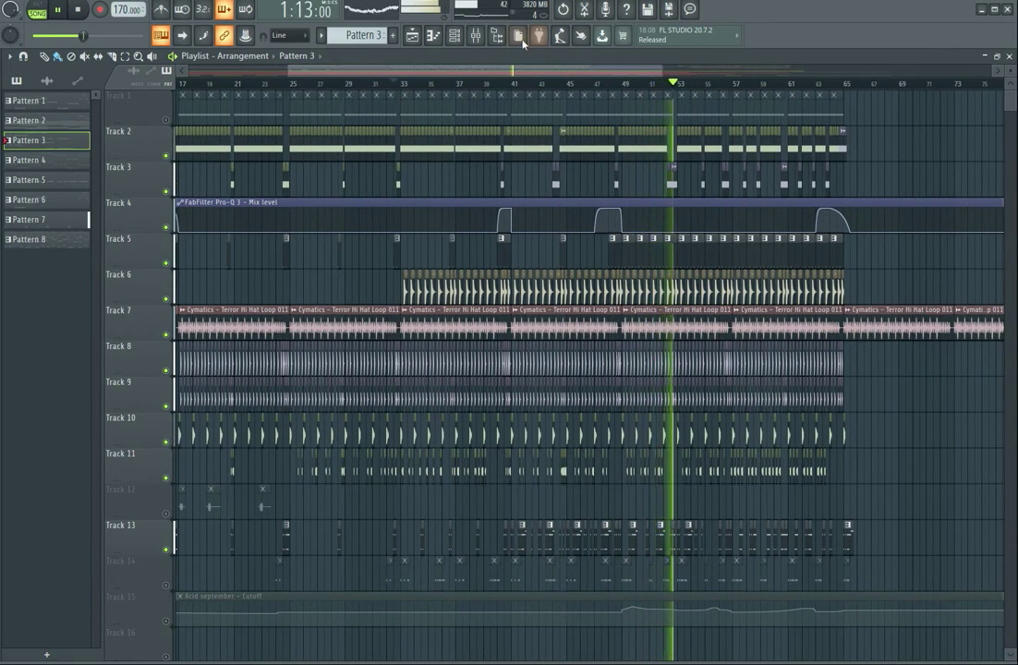
Step: Inspect the effects chain on mixer Insert 4, return to the playlist and stop playback
left_click(474, 36)
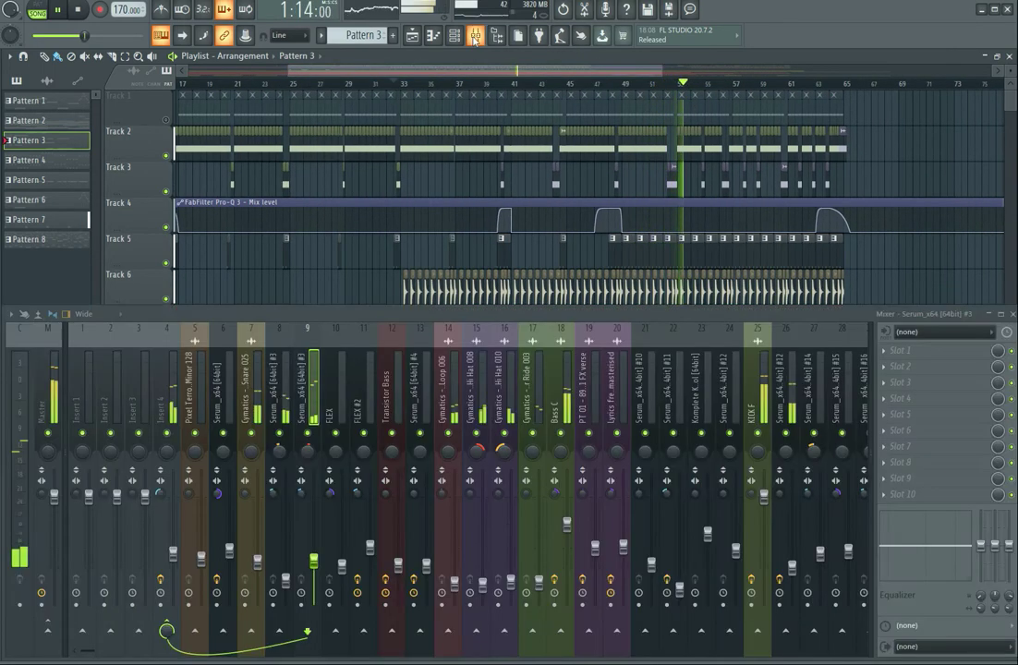
left_click(169, 388)
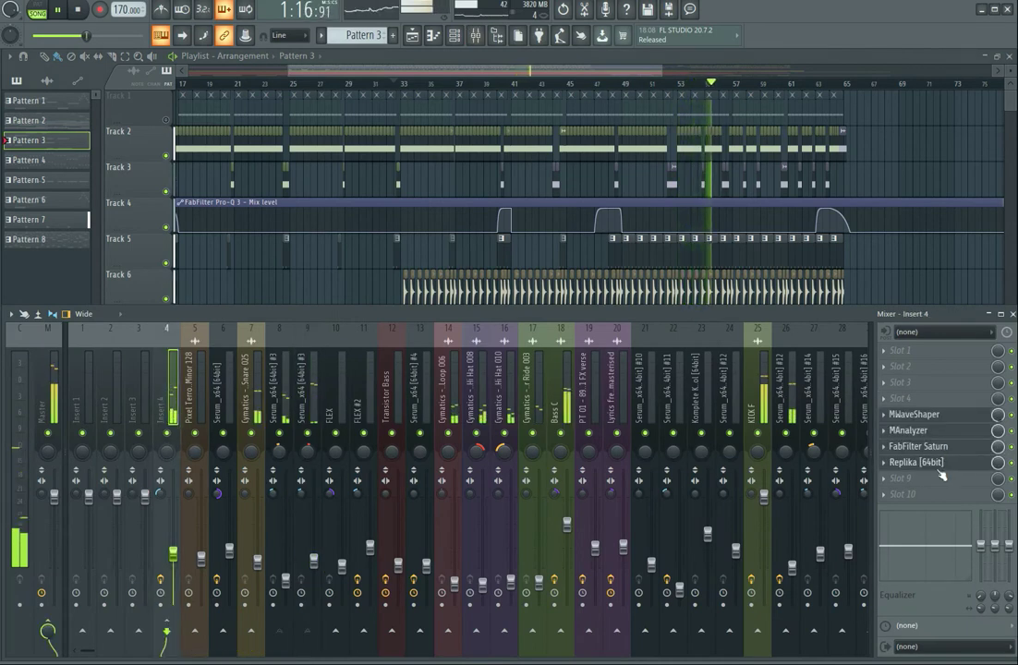
left_click(474, 36)
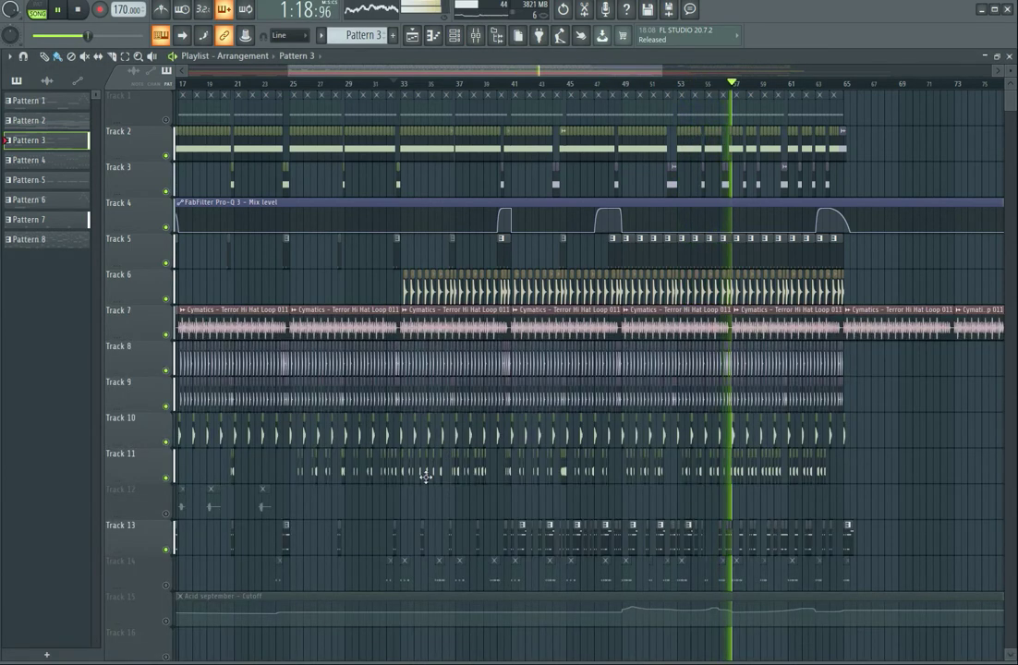
key("space")
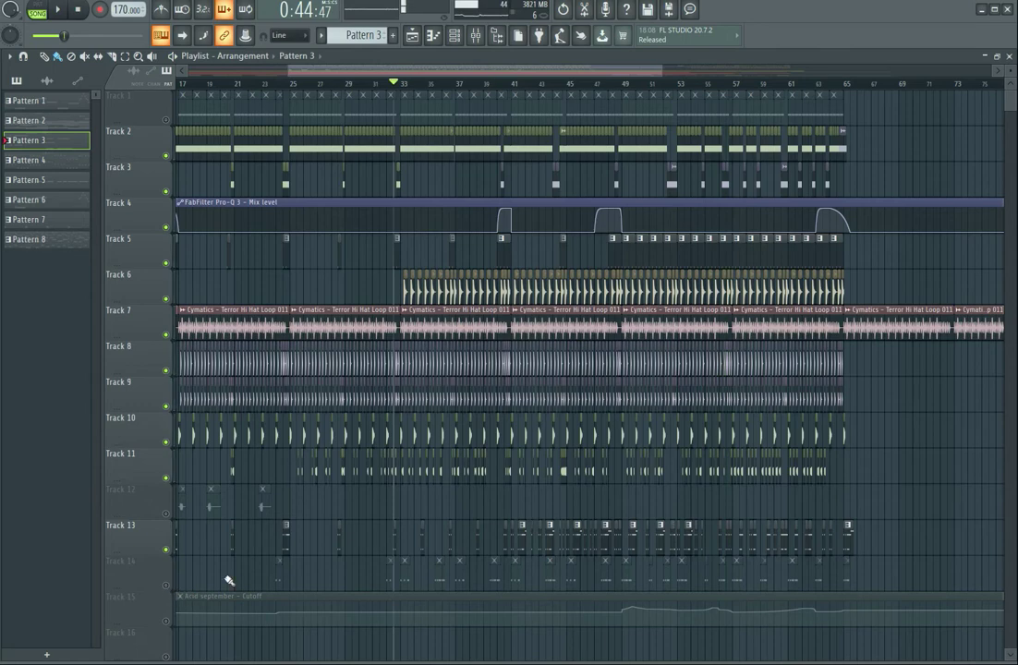
Step: Unmute Track 14 and inspect Pattern 5's notes and its Acid september Transistor Bass instrument
left_click(167, 585)
double_click(408, 577)
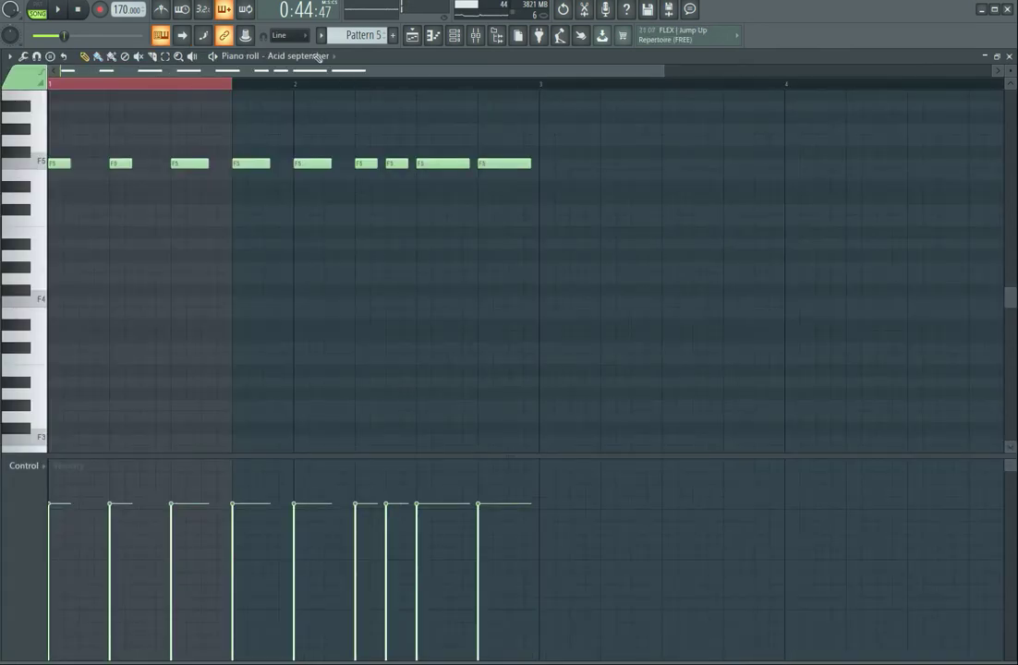
key("F6")
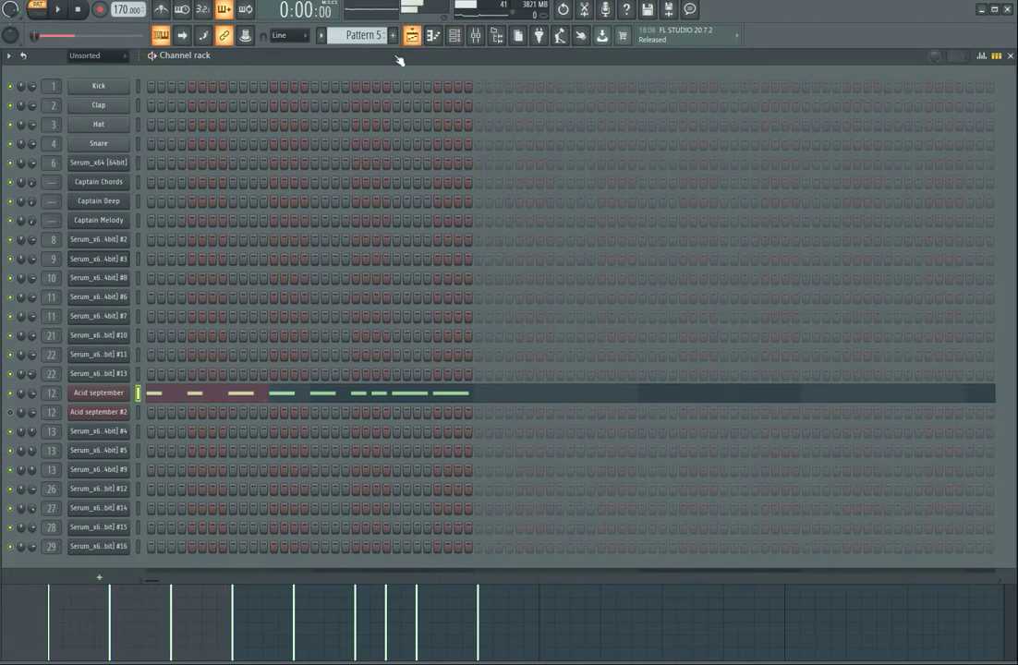
left_click(109, 392)
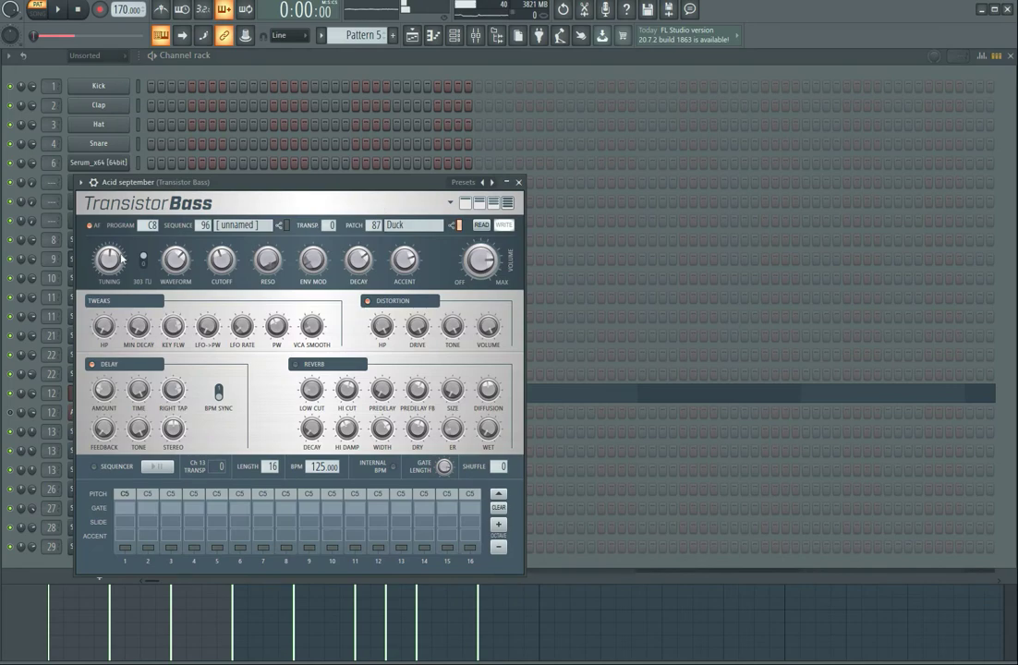
Step: Play the arrangement from about bar 9 and unmute the Acid september cutoff automation on Track 15
key("F5")
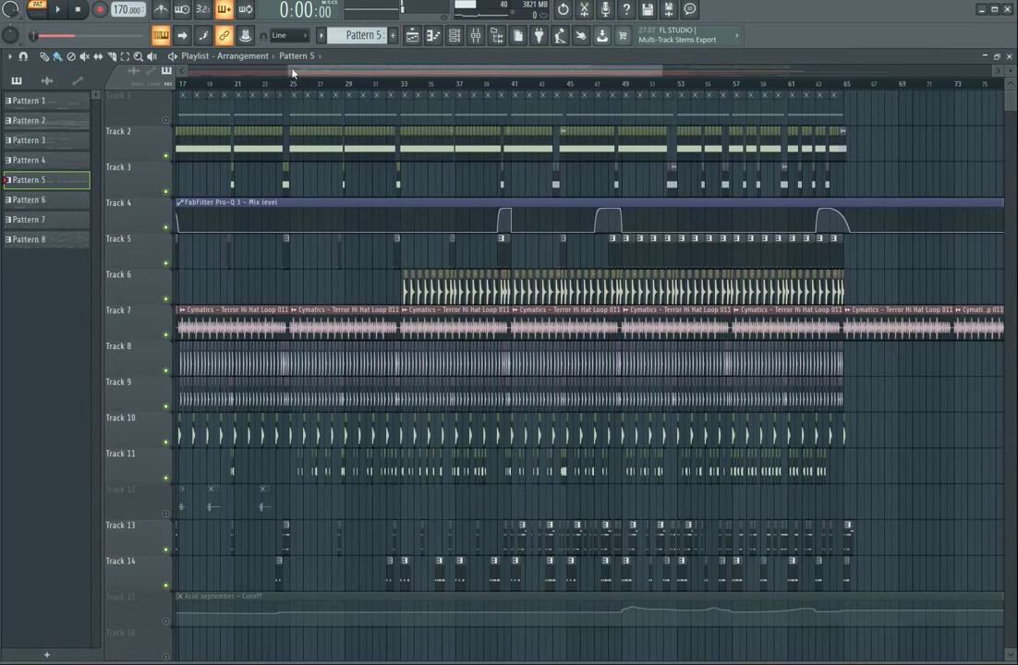
scroll(291, 73, "left", 4)
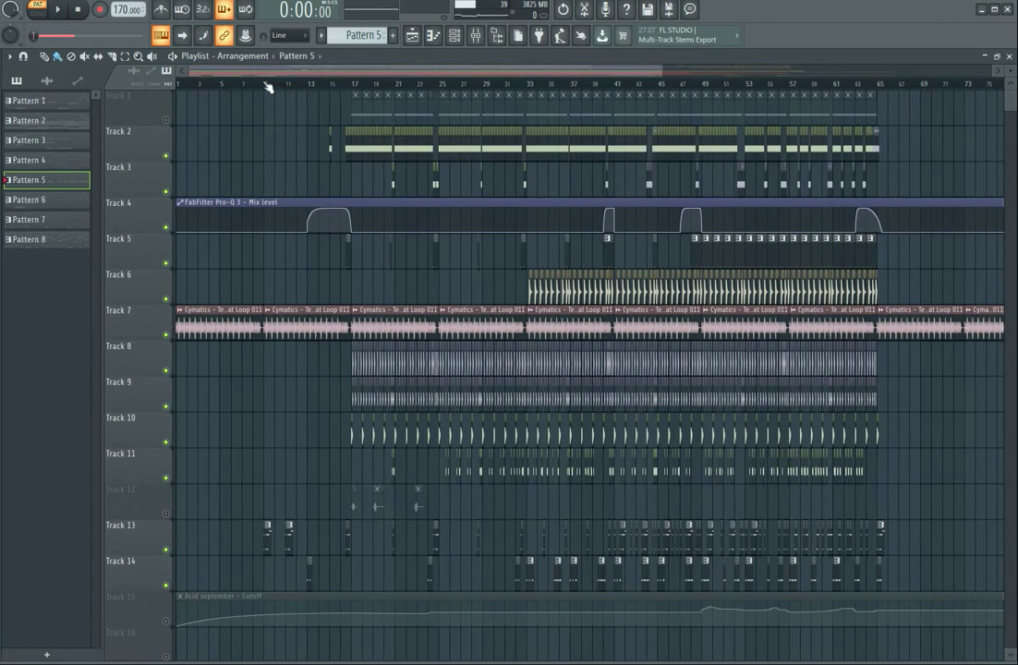
left_click(267, 86)
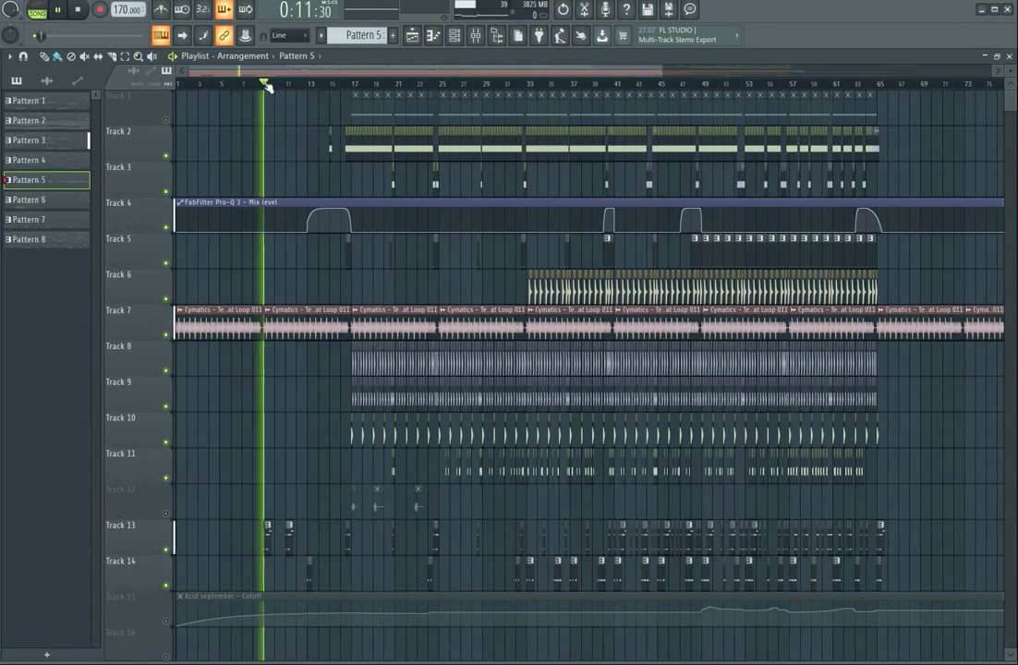
left_click(163, 586)
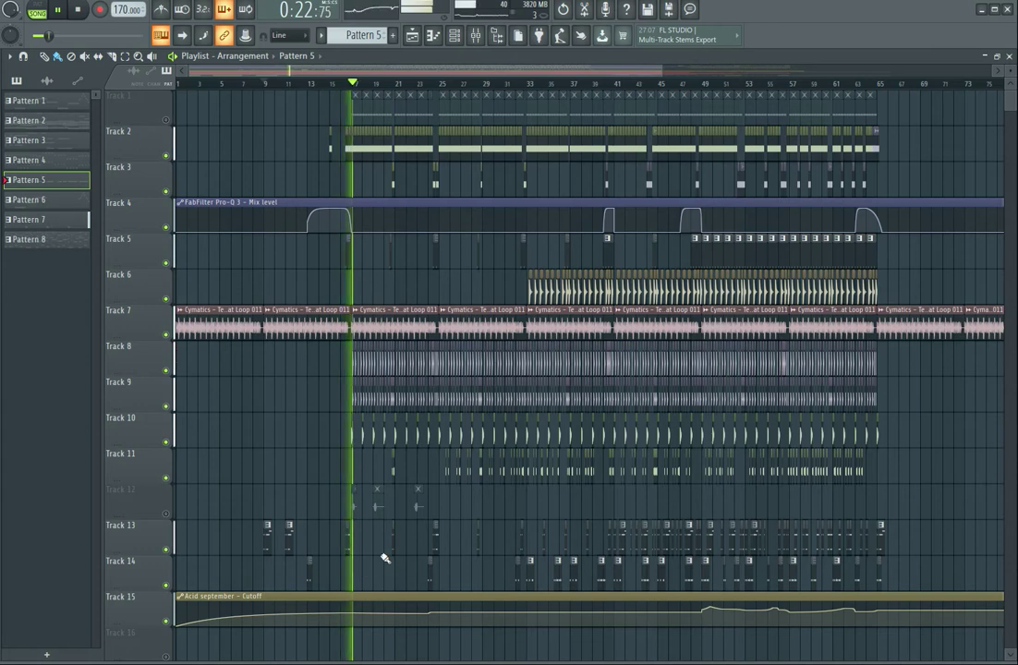
Step: Listen to the arrangement from about bar 32 to bar 56 while reviewing the lower playlist tracks, and stop playback
left_click(518, 84)
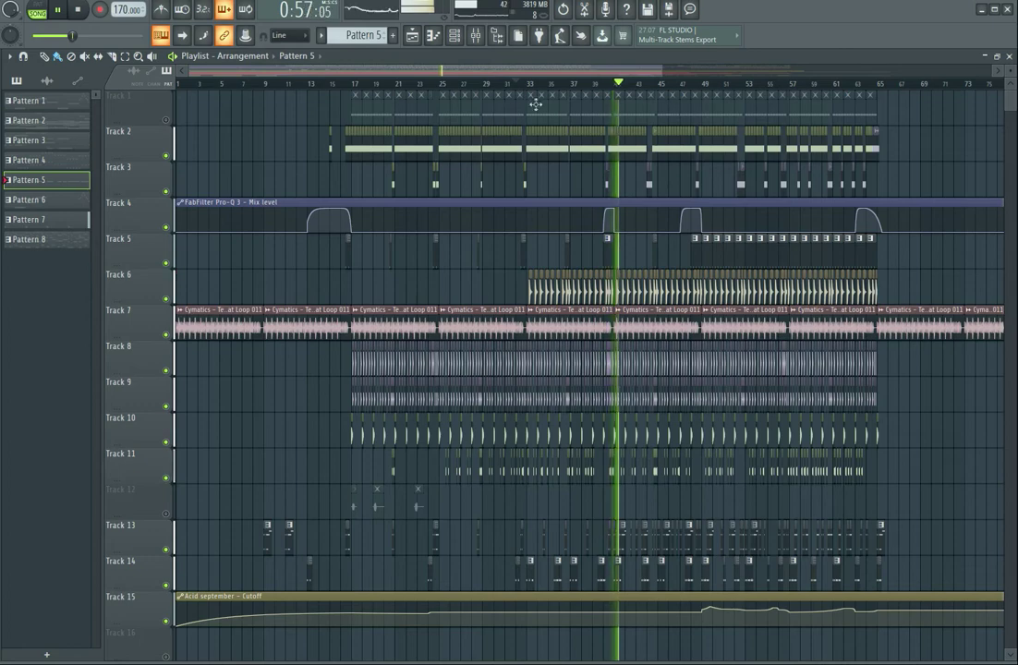
scroll(706, 87, "down", 2)
scroll(641, 244, "down", 2)
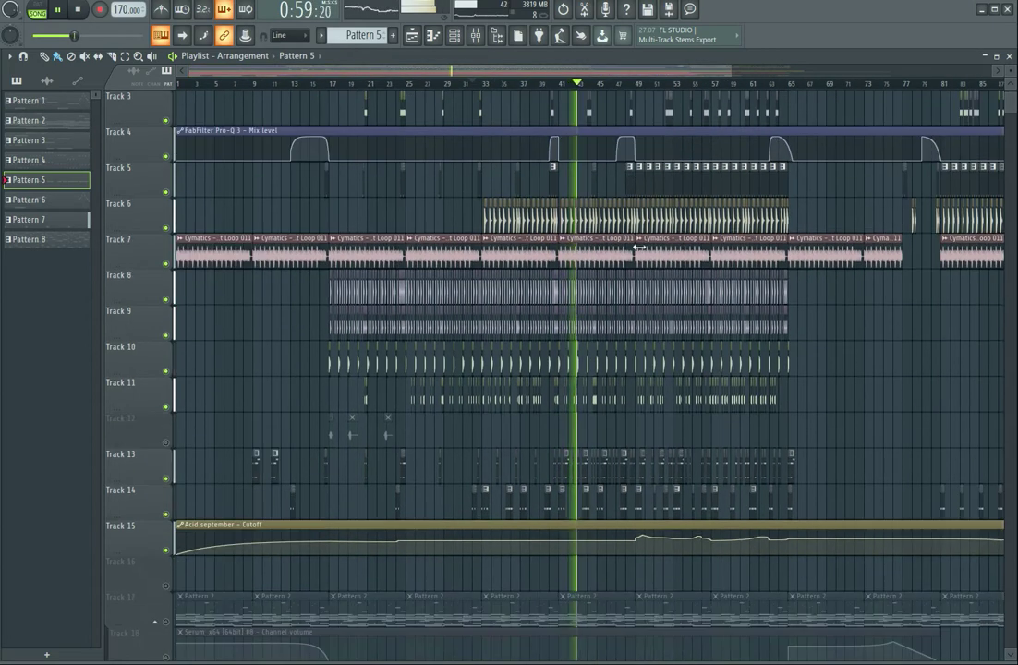
scroll(639, 245, "down", 2)
scroll(646, 246, "down", 3)
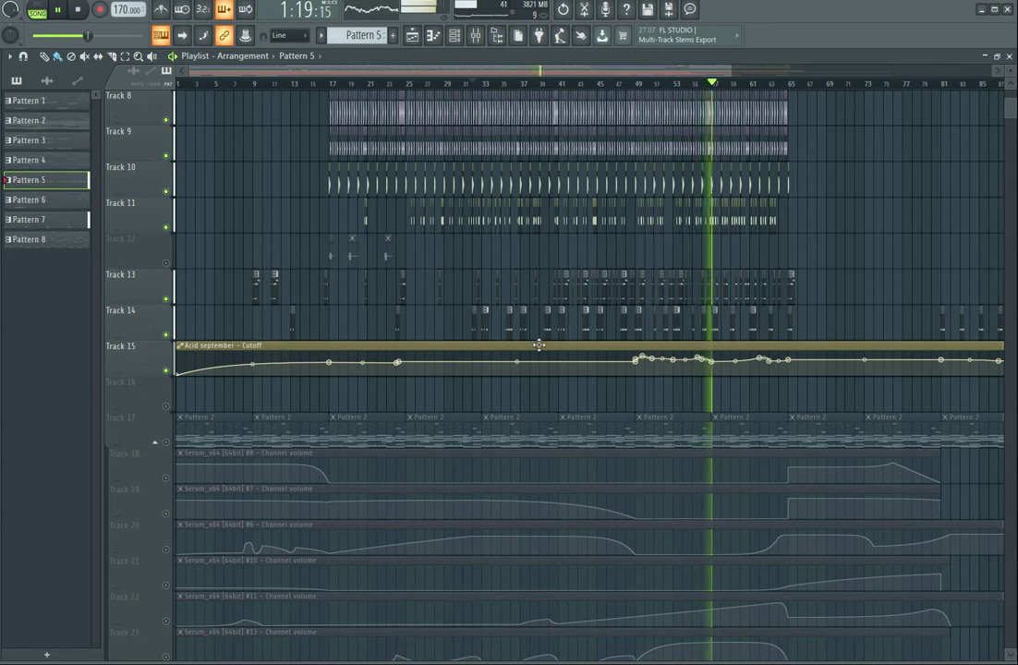
key("space")
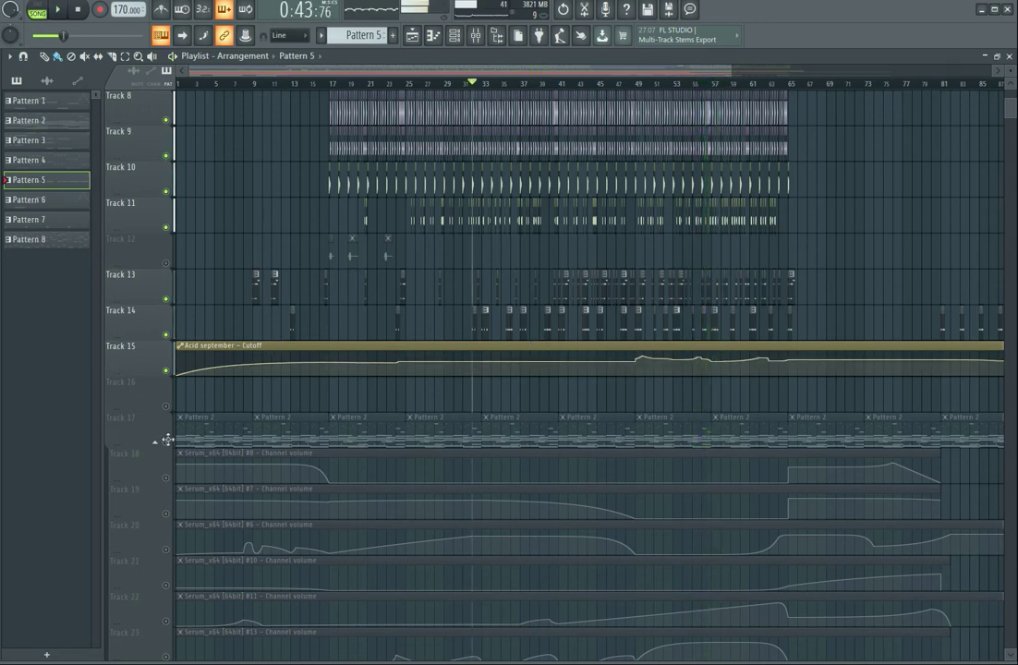
Step: Unmute the Pattern 2 clips on Track 17 and the Serum channel volume automations on Tracks 18 to 23
left_click(167, 442)
left_click(167, 479)
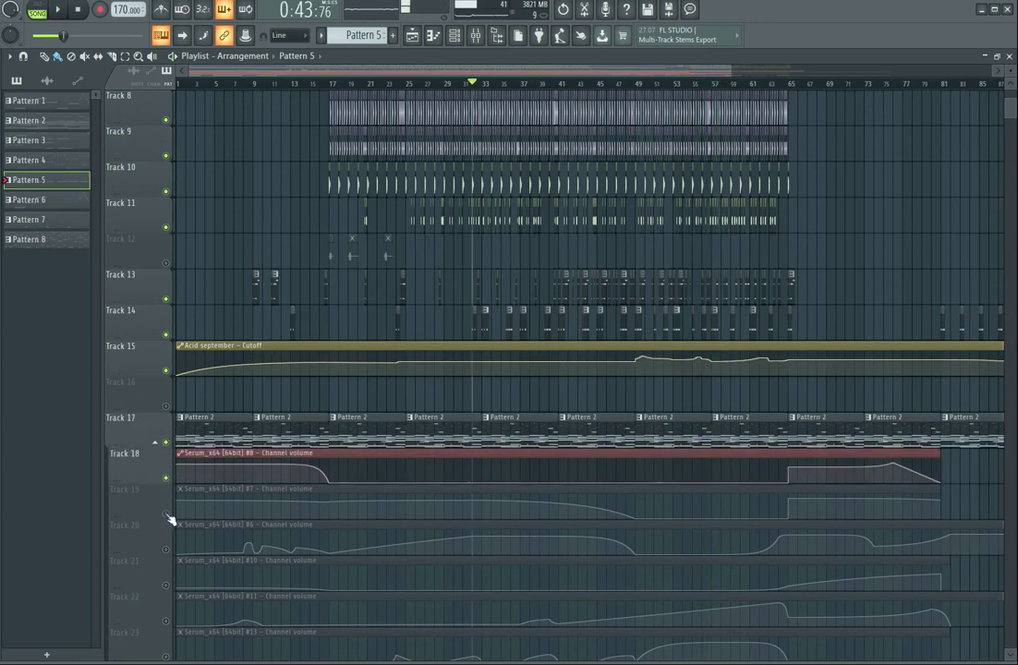
left_click(167, 514)
scroll(172, 490, "down", 2)
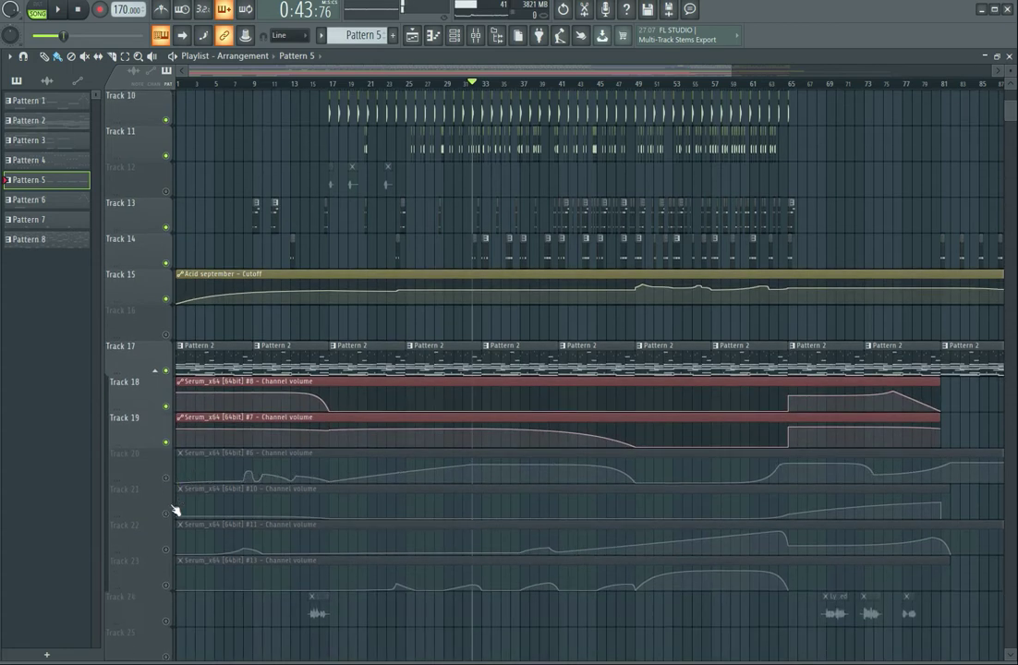
left_click(166, 477)
left_click(166, 513)
left_click(166, 550)
left_click(166, 585)
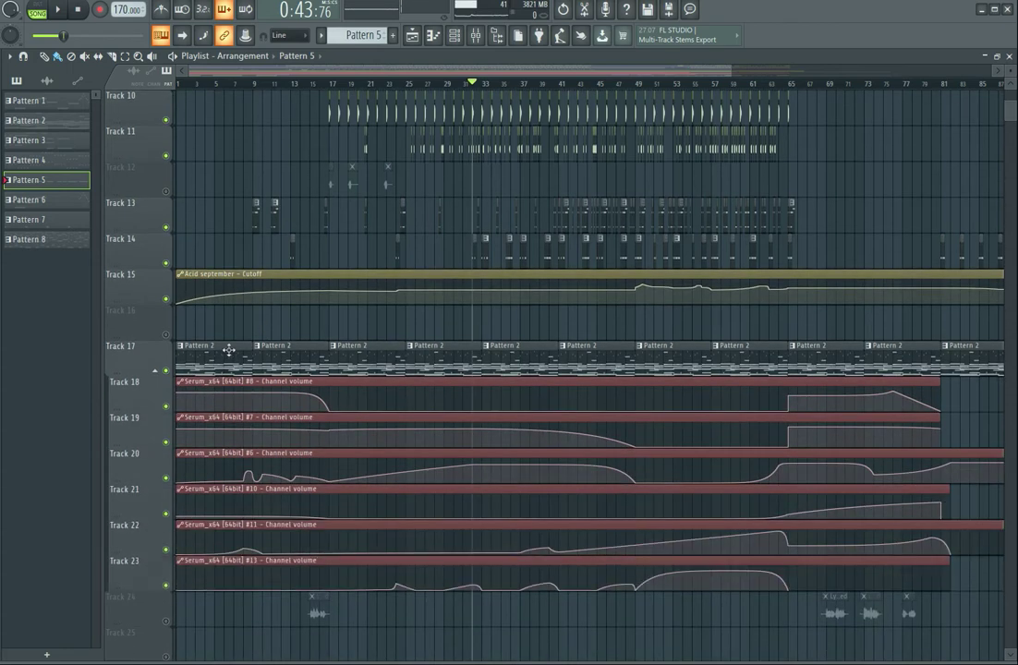
Step: Open Pattern 2 from Track 17 and examine the piano roll notes of Serum channels #6 and #8 during playback
double_click(228, 350)
left_click(453, 37)
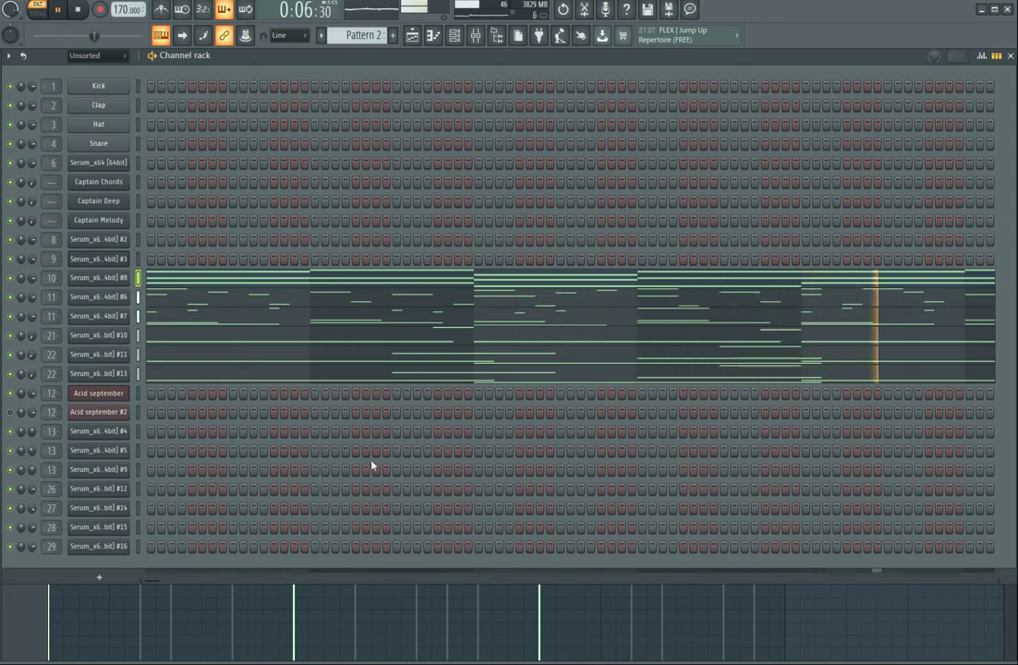
left_click(257, 306)
scroll(303, 356, "up", 4)
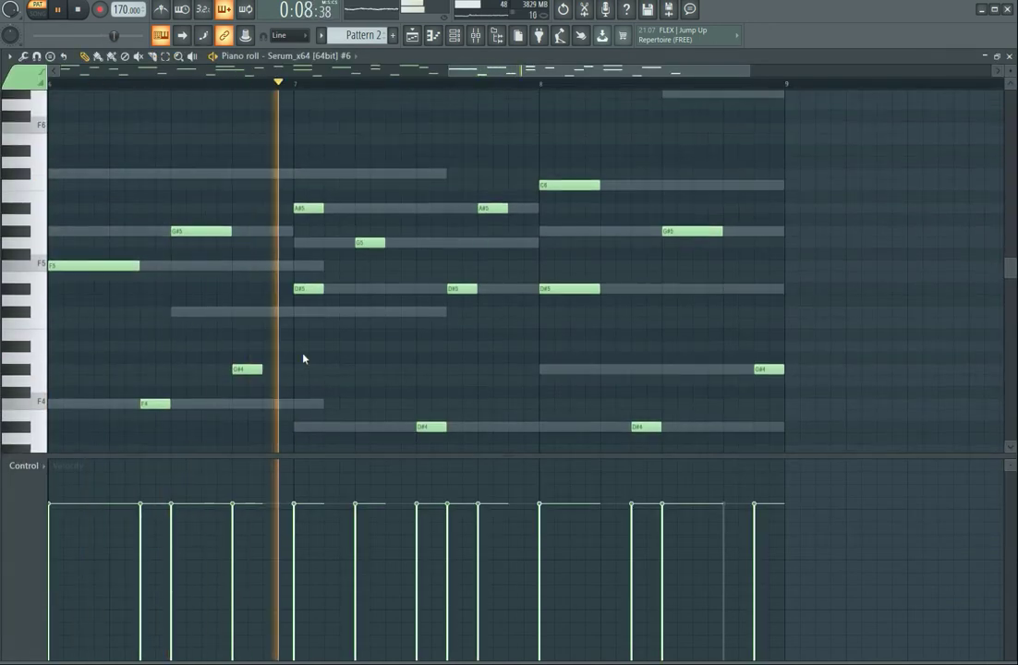
left_click(453, 38)
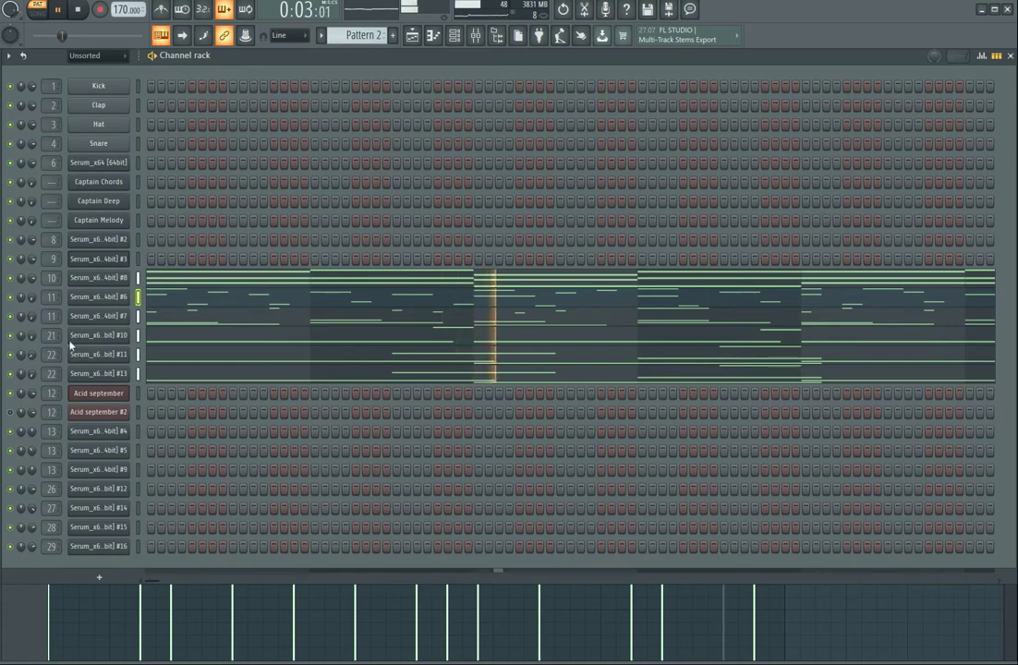
left_click(170, 283)
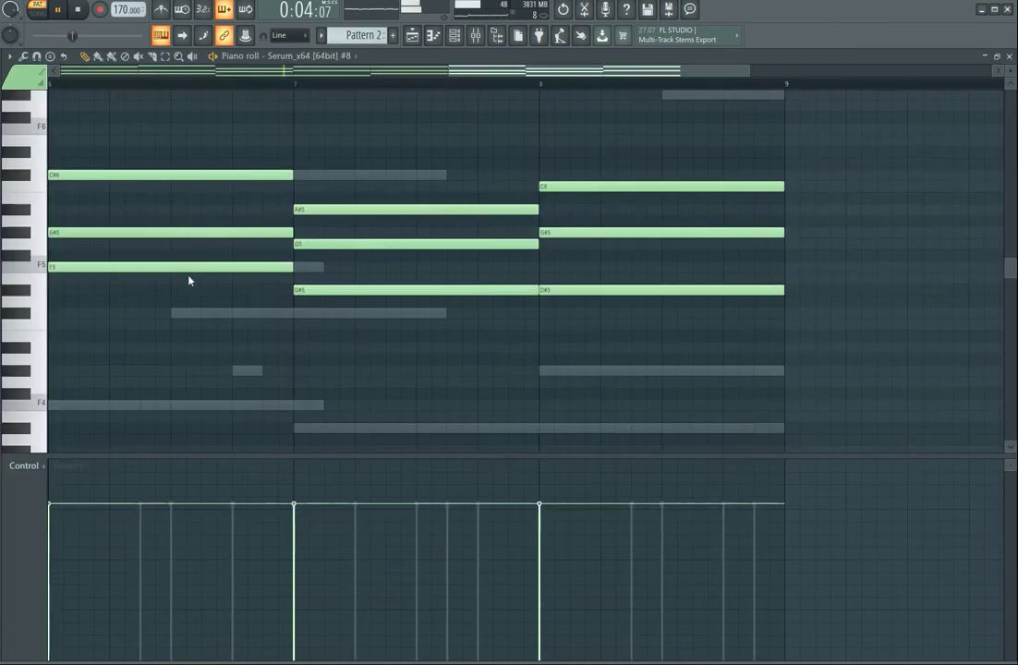
Step: Examine the piano roll notes of Serum channel #7 across all eight bars of Pattern 2, including the high octave notes
left_click(457, 40)
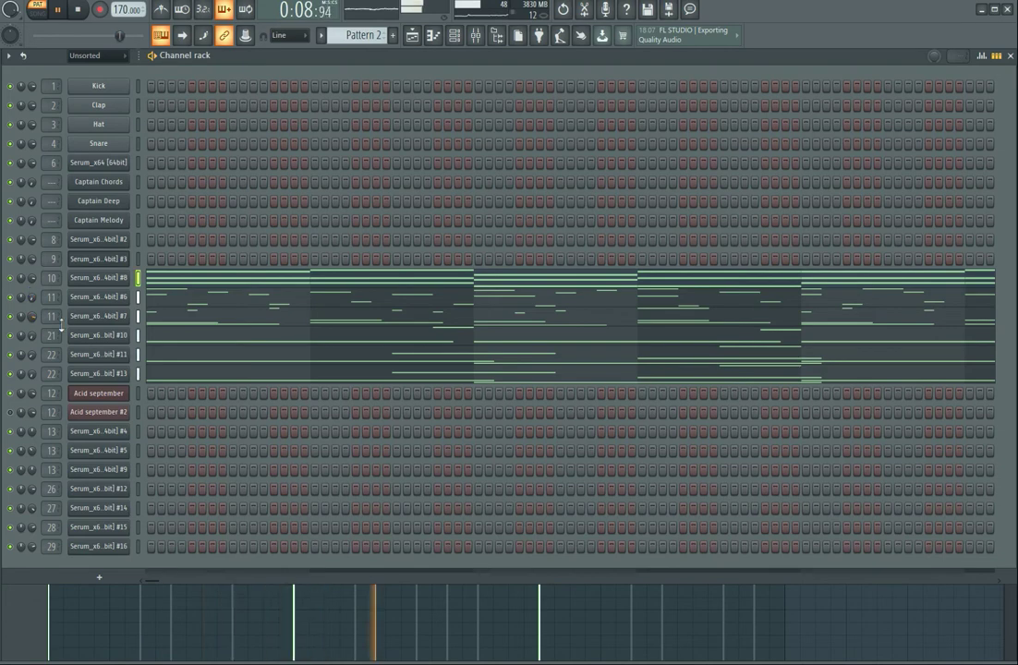
left_click(185, 325)
scroll(250, 352, "up", 2)
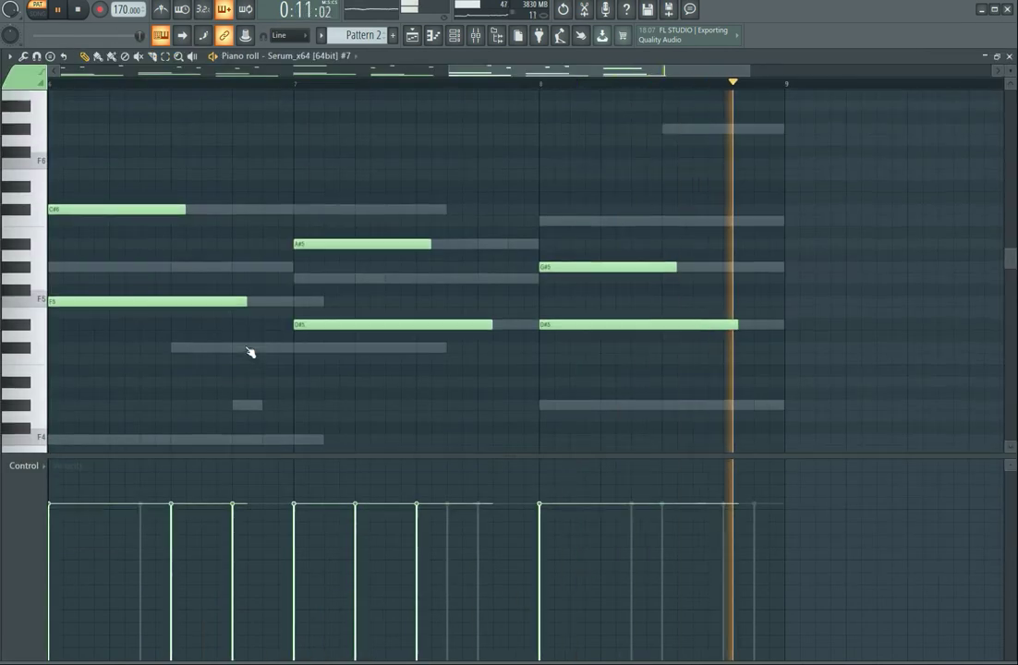
scroll(445, 242, "down", 3)
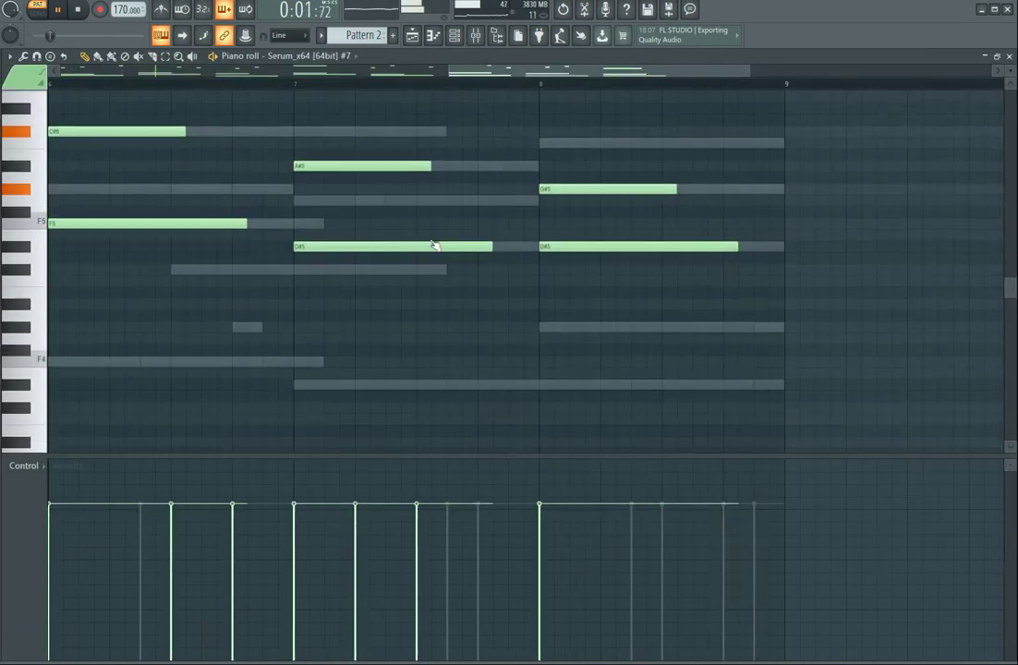
scroll(434, 245, "down", 3)
scroll(432, 244, "up", 1)
scroll(431, 244, "up", 4)
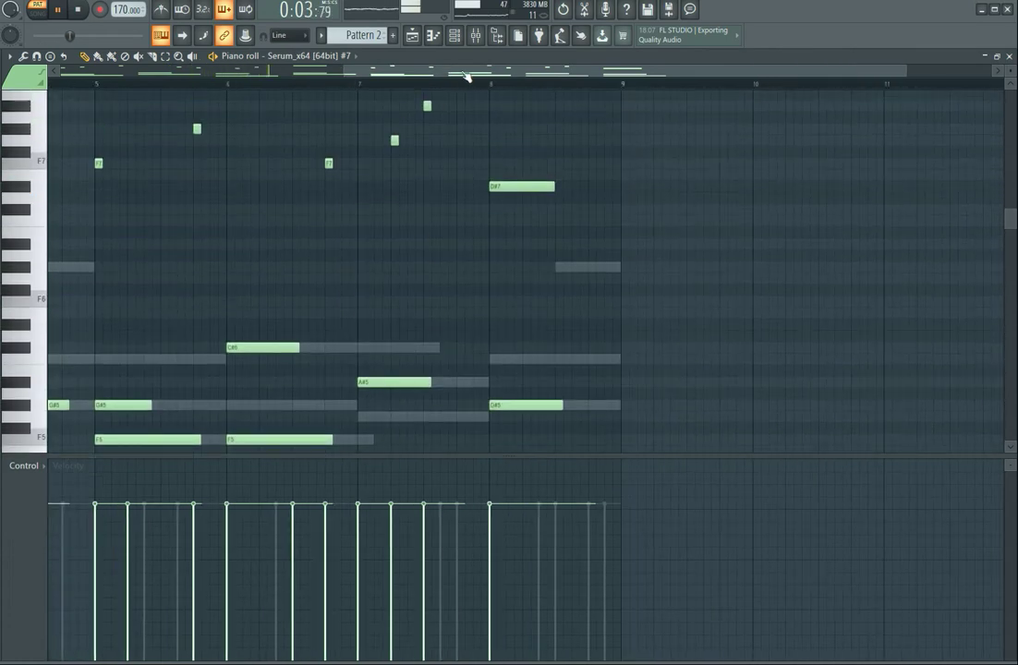
scroll(305, 174, "down", 2)
scroll(329, 212, "up", 3)
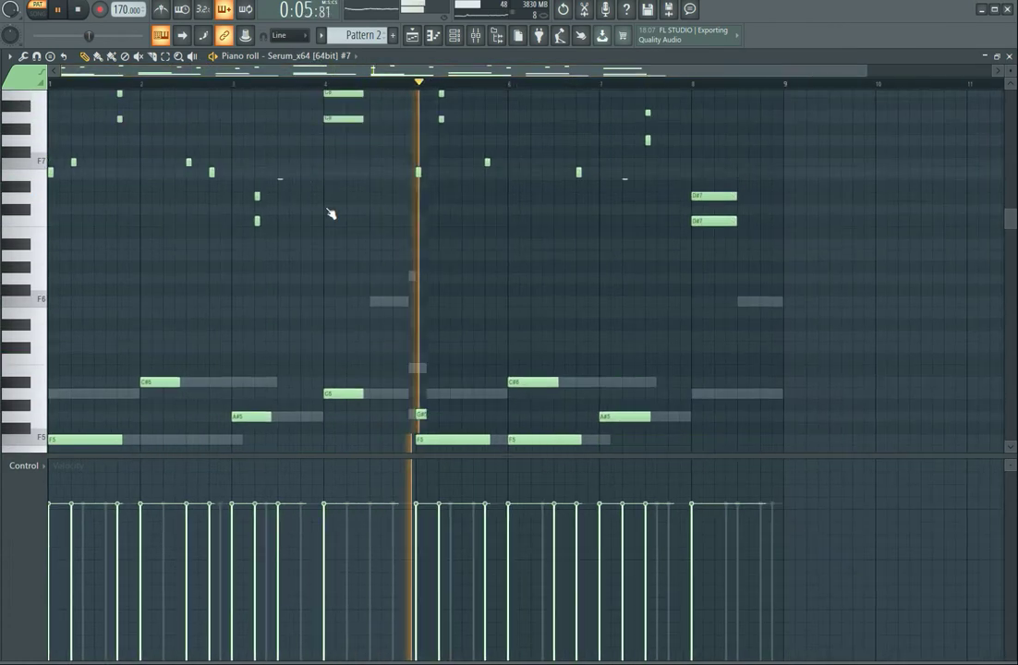
scroll(330, 213, "down", 2)
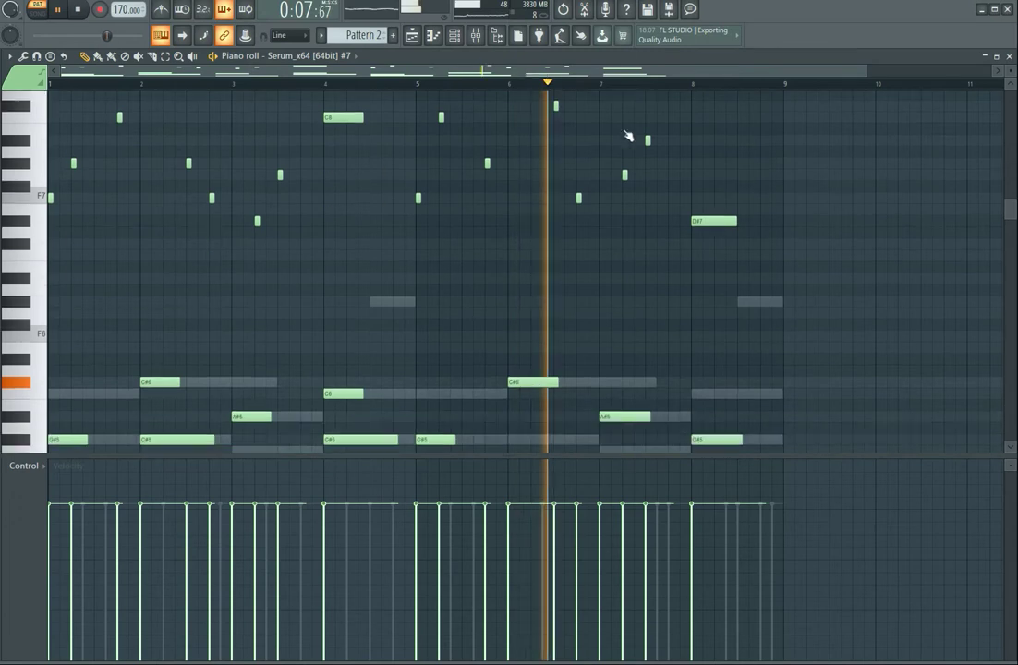
Step: Inspect Serum channel #6's instrument and its Pattern 2 notes, and return to the playlist
left_click(453, 35)
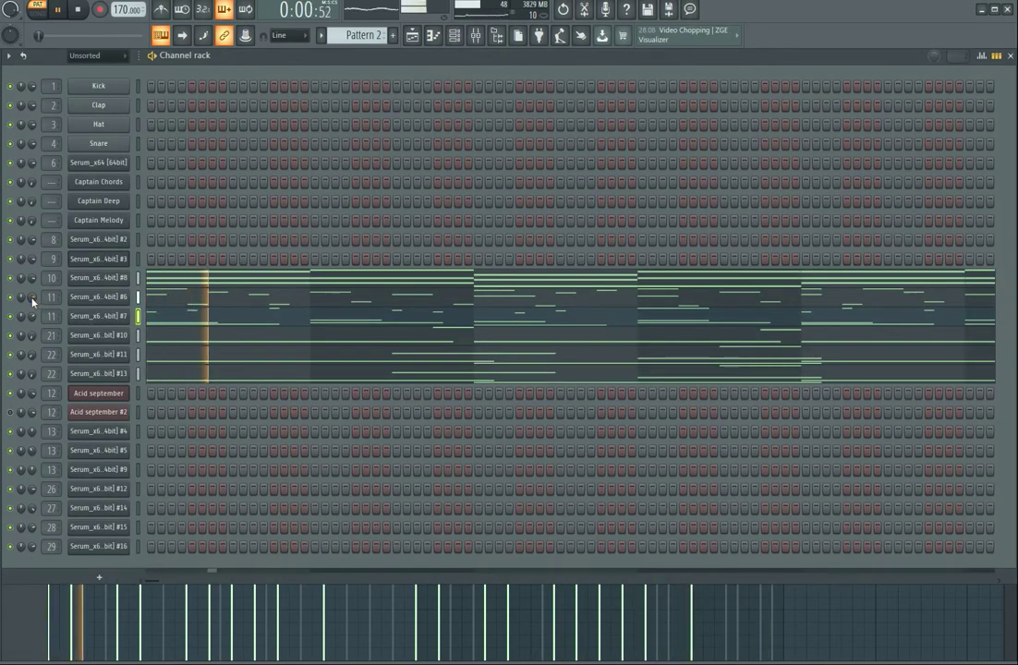
left_click(104, 297)
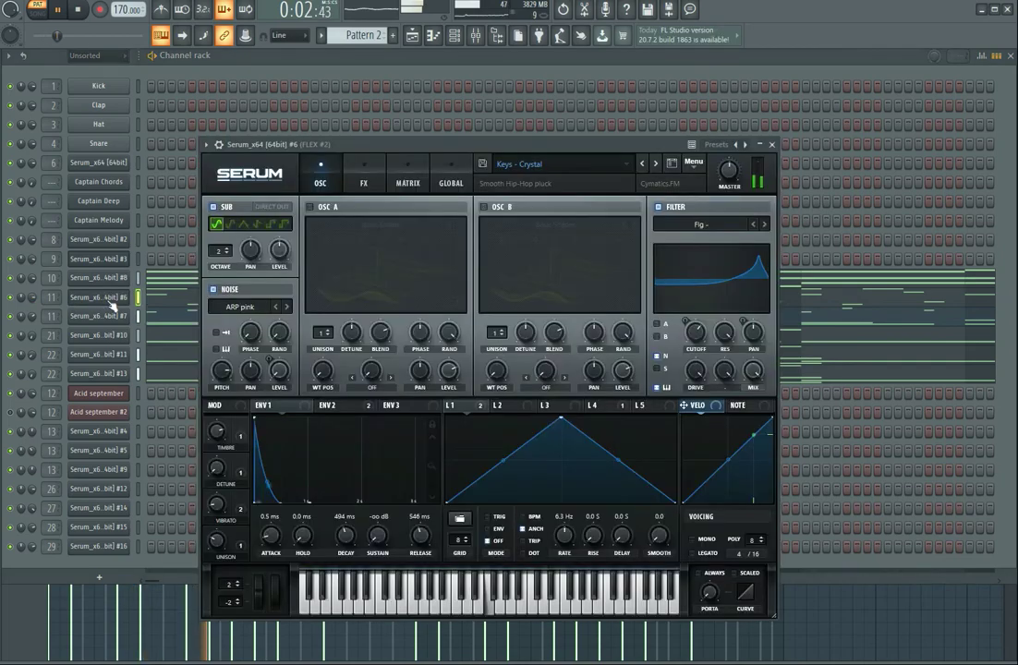
left_click(533, 74)
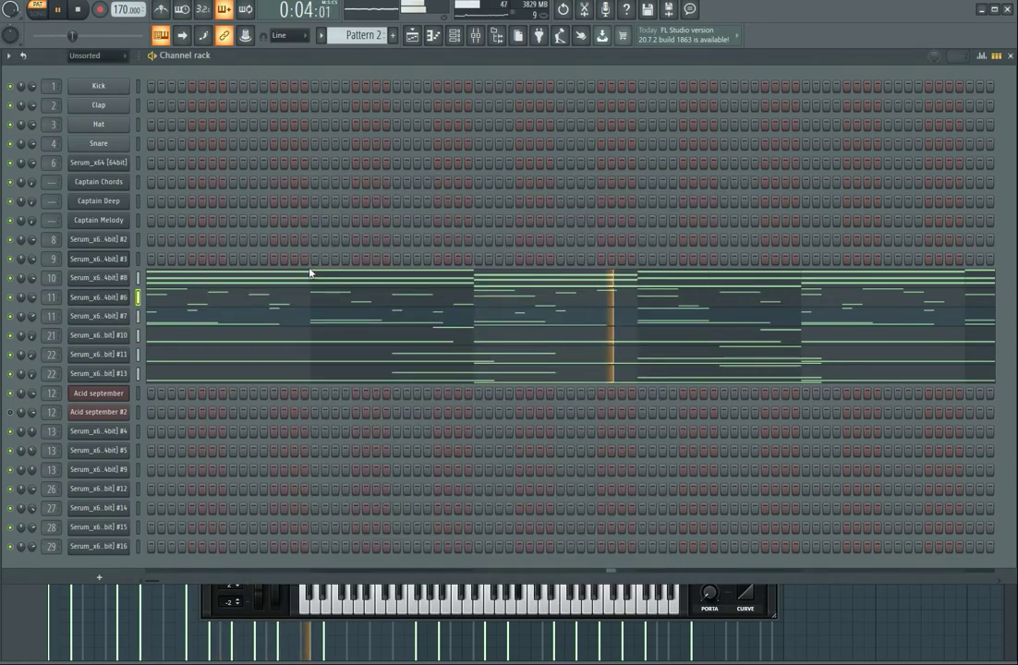
left_click(260, 296)
scroll(300, 328, "down", 1)
scroll(299, 328, "down", 6)
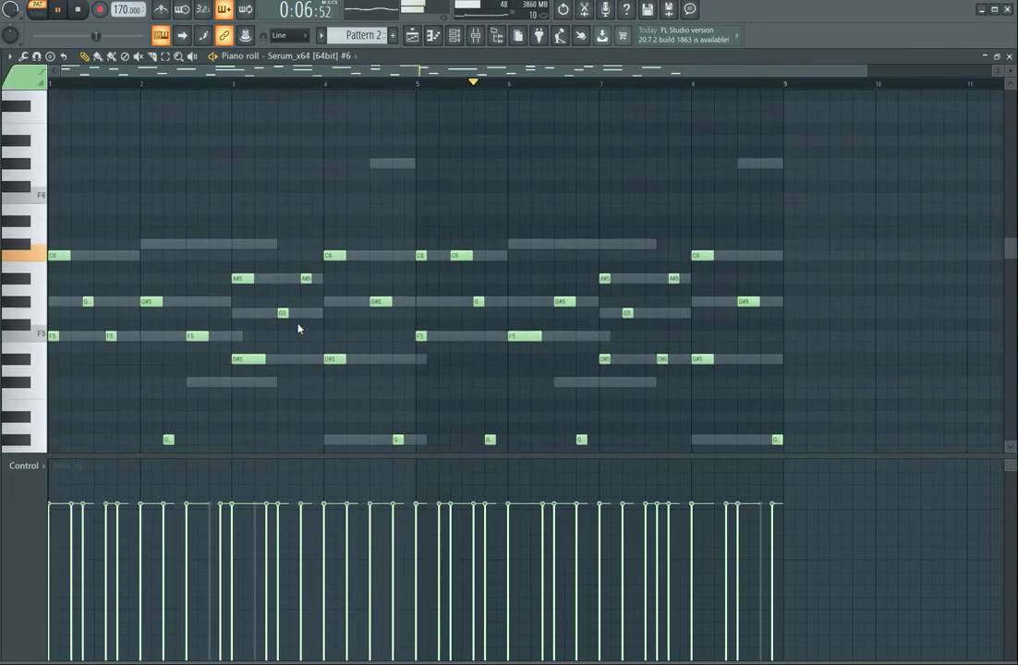
scroll(298, 328, "down", 2)
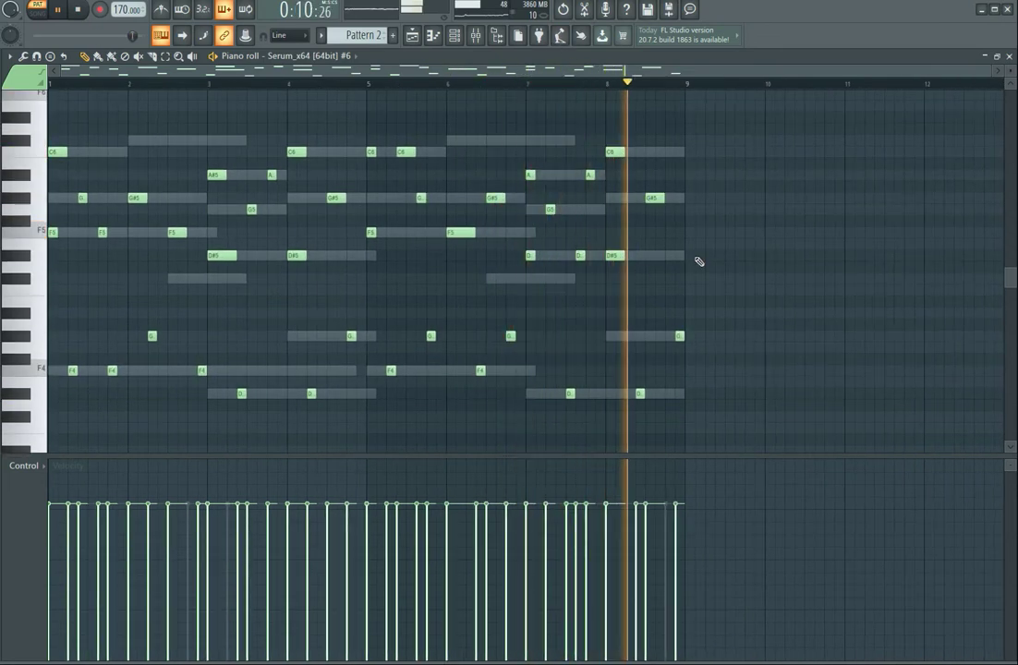
key("F5")
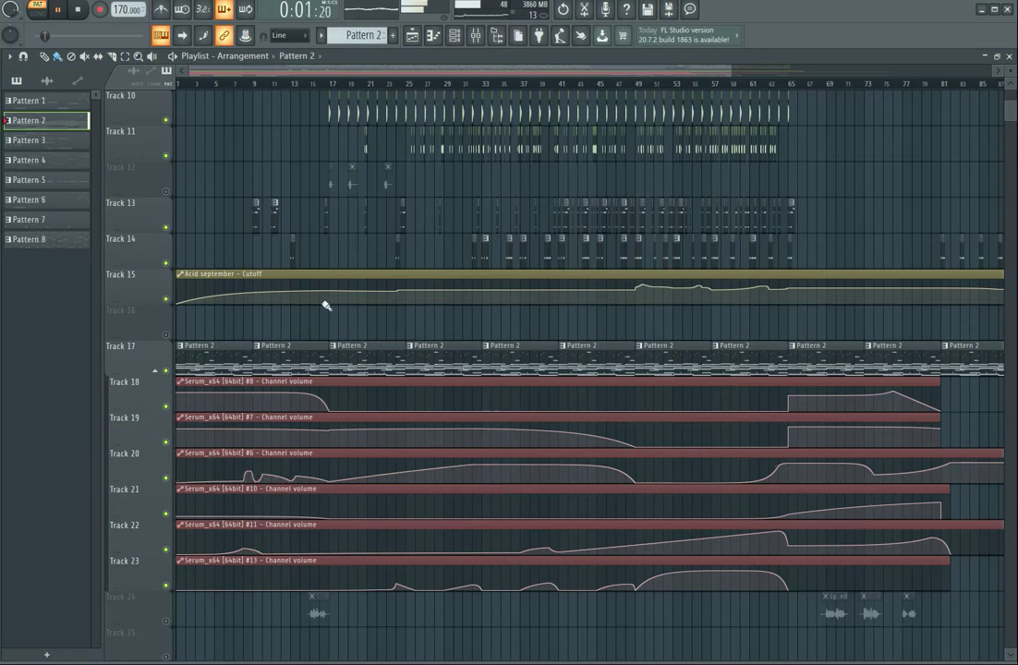
Step: Unmute the audio clips on Tracks 26 and 24, checking the sample settings of the Track 26 clip near bar 5
scroll(183, 143, "down", 6)
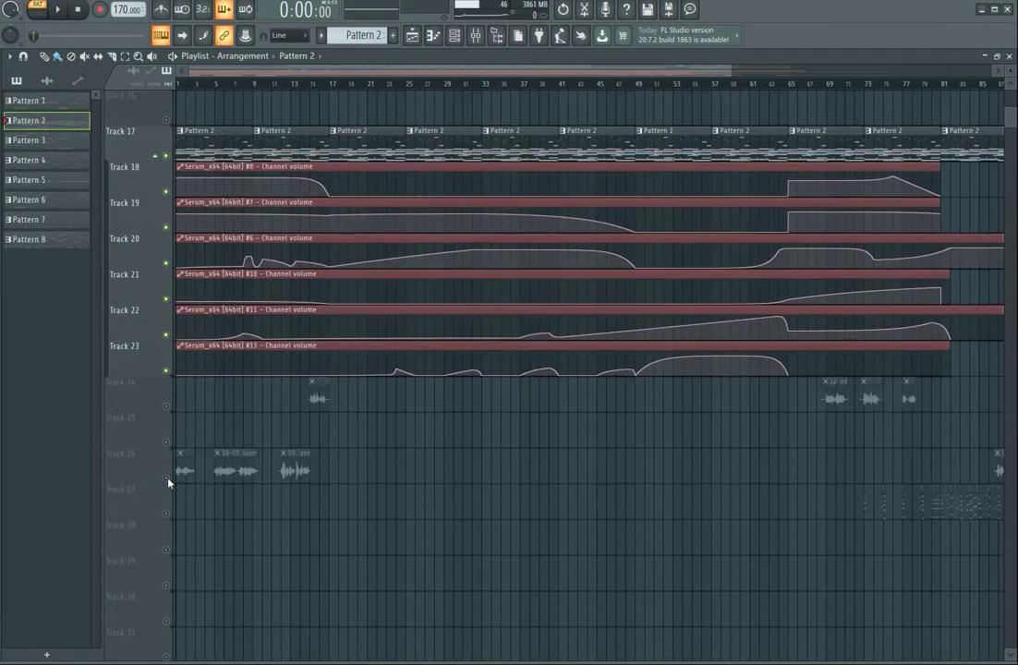
left_click(167, 478)
double_click(229, 473)
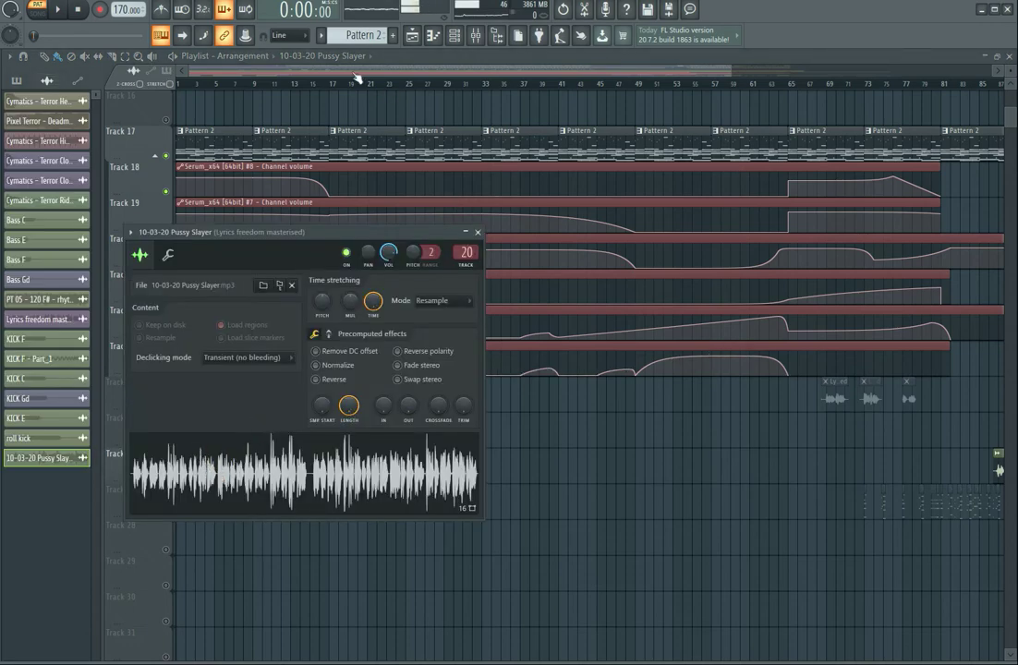
left_click(307, 62)
left_click(166, 407)
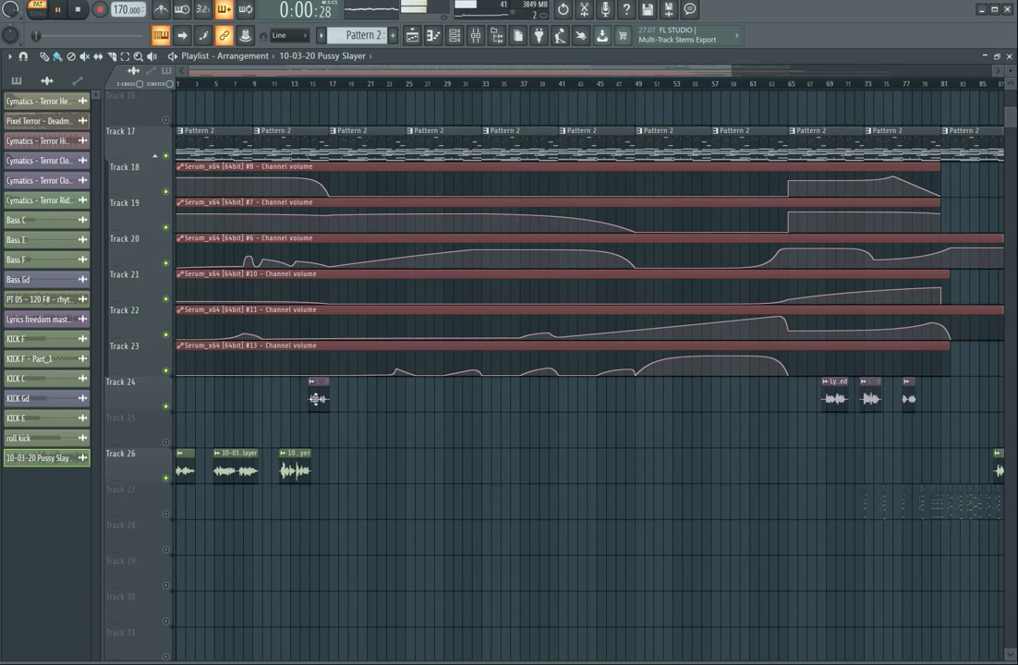
Step: Play the arrangement from bar 1 to about bar 18, reviewing the unmuted audio clips and the mixer
scroll(185, 71, "up", 4)
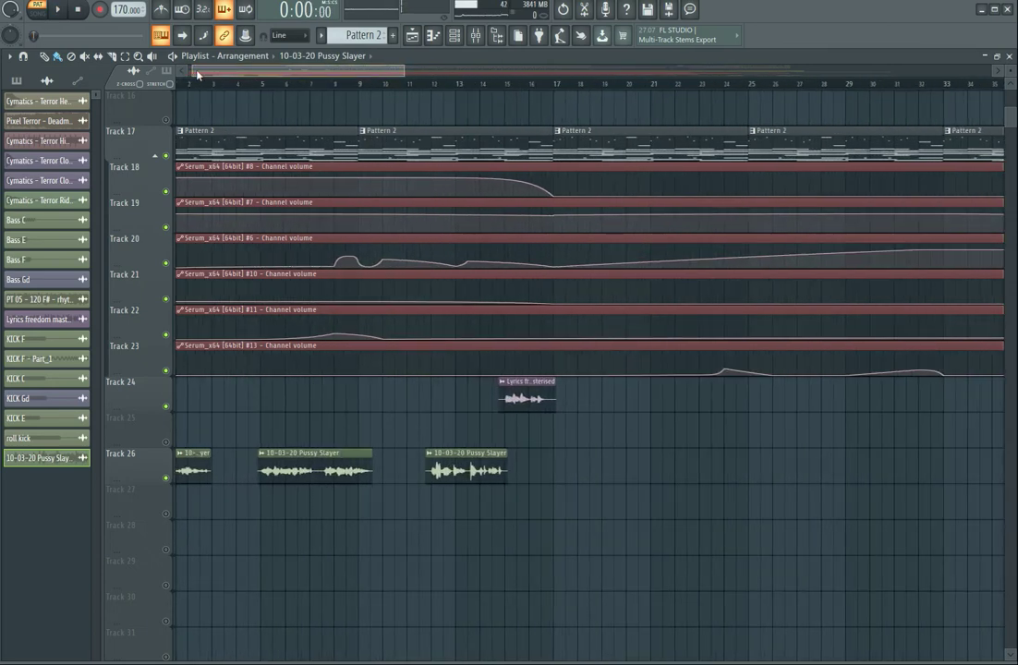
scroll(203, 129, "up", 4)
scroll(203, 129, "down", 4)
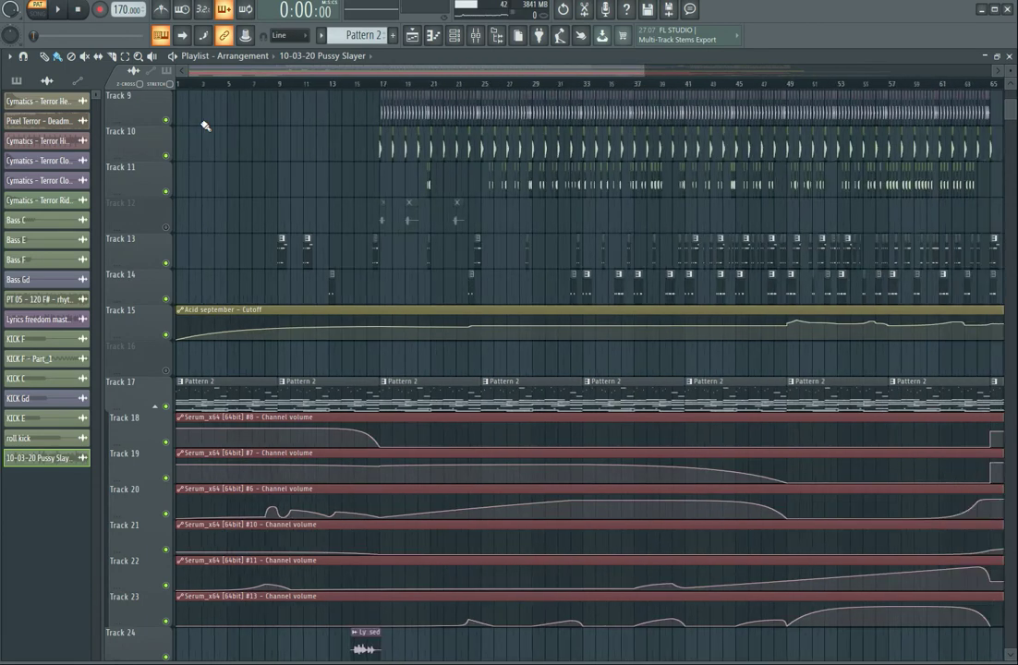
scroll(231, 230, "down", 3)
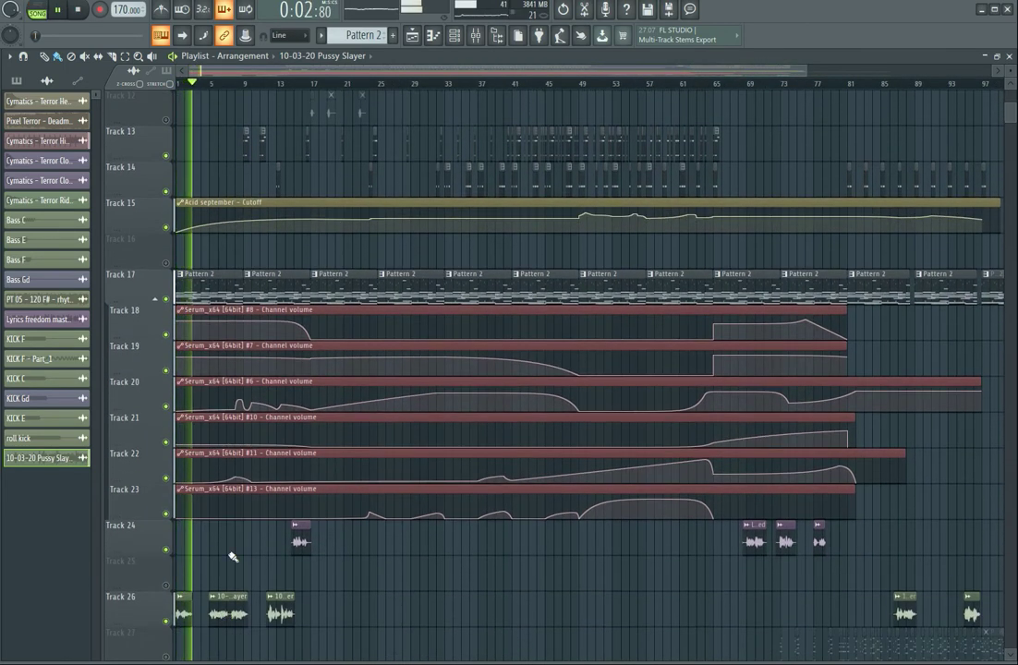
scroll(269, 337, "up", 2)
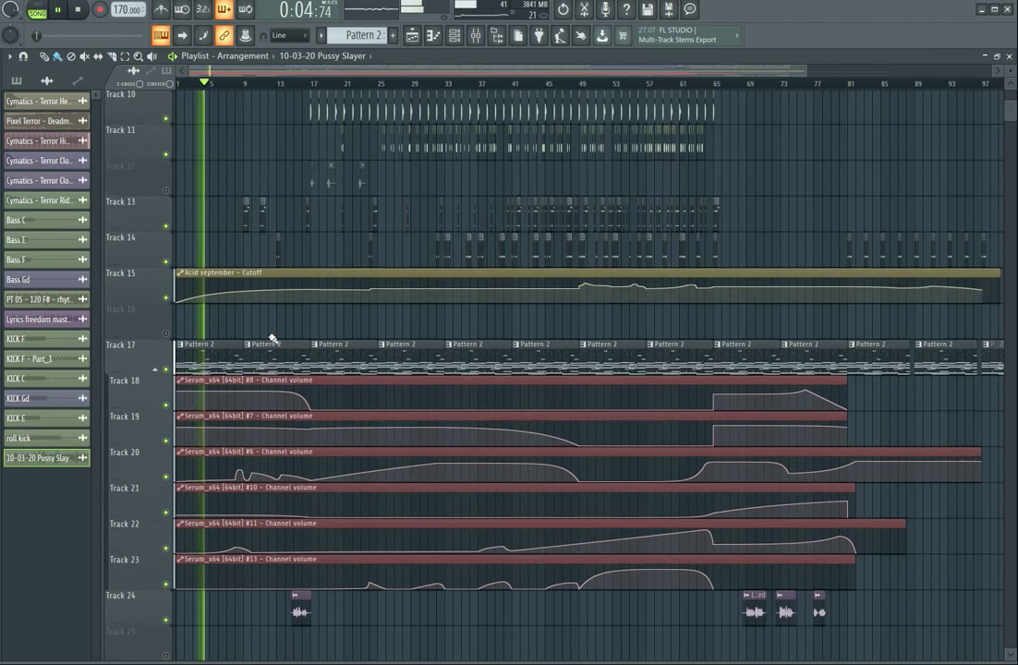
scroll(272, 346, "up", 1)
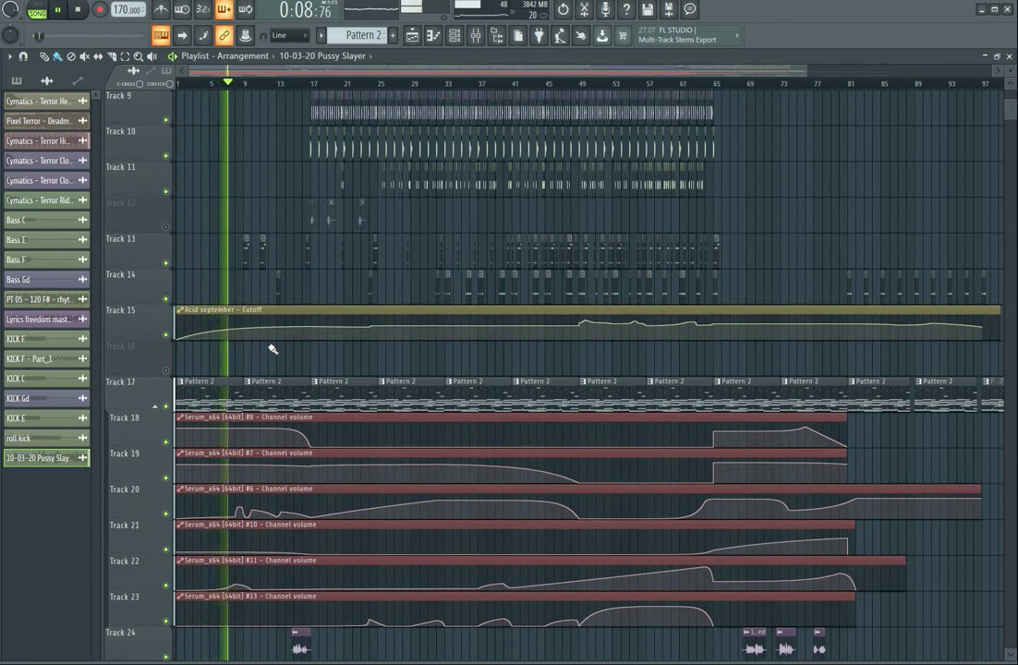
left_click(476, 37)
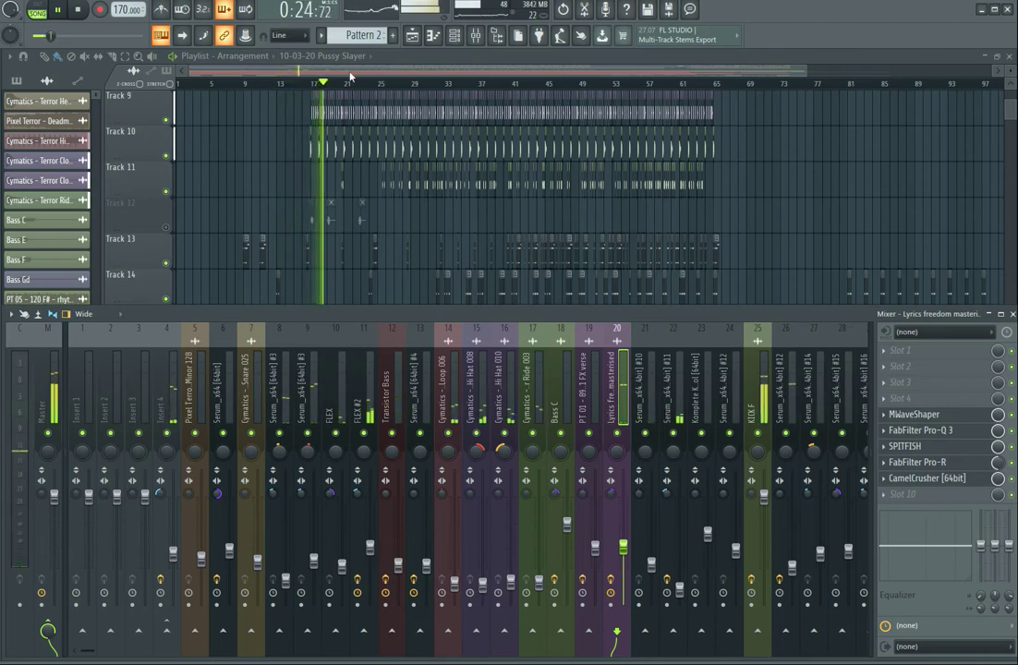
key("F9")
Step: Listen to the arrangement from about bar 18 to bar 49 while reviewing the clips and automations across the playlist tracks
scroll(415, 253, "down", 5)
scroll(416, 252, "up", 3)
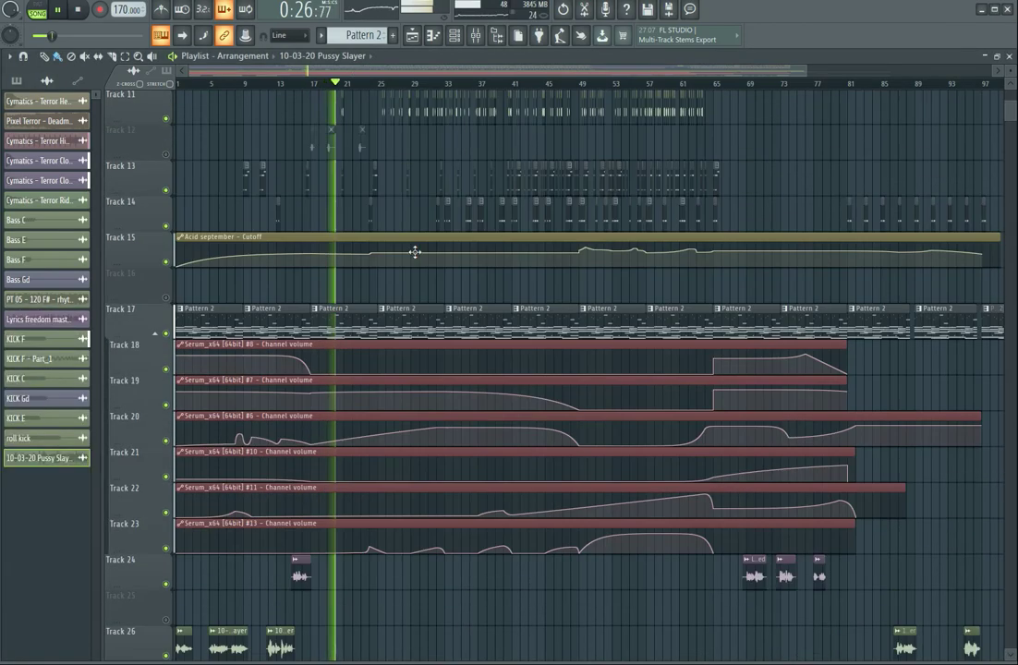
scroll(415, 252, "up", 5)
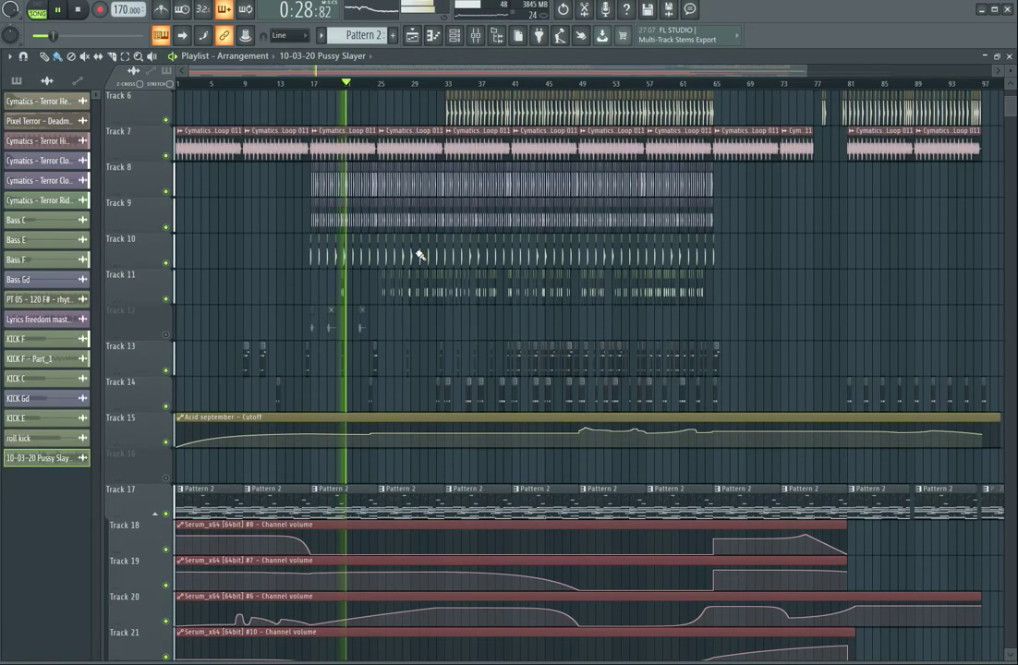
scroll(417, 255, "up", 4)
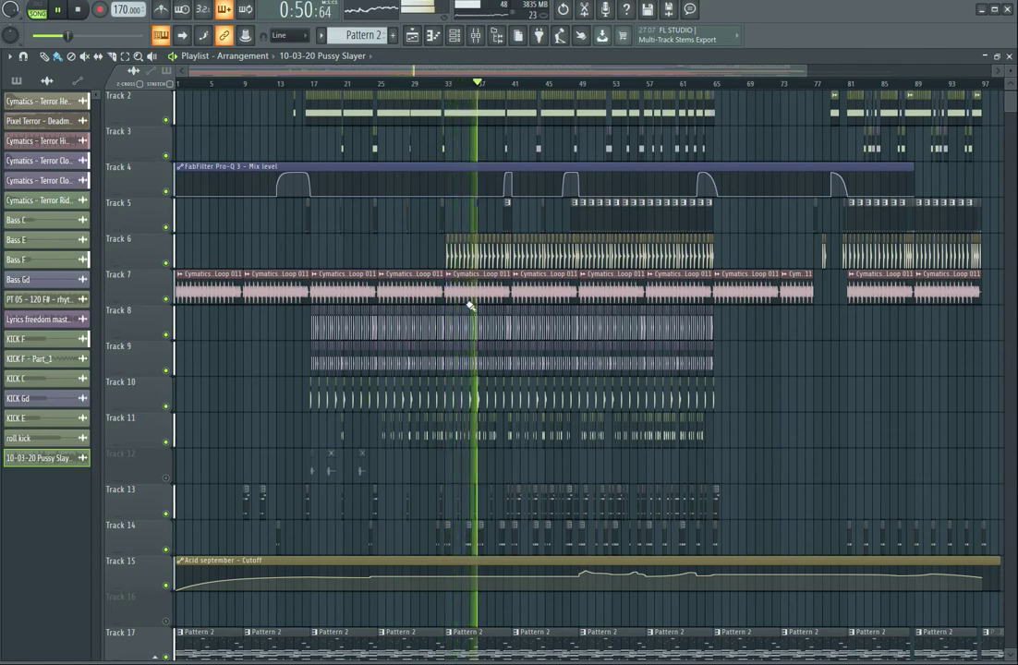
scroll(455, 323, "up", 1)
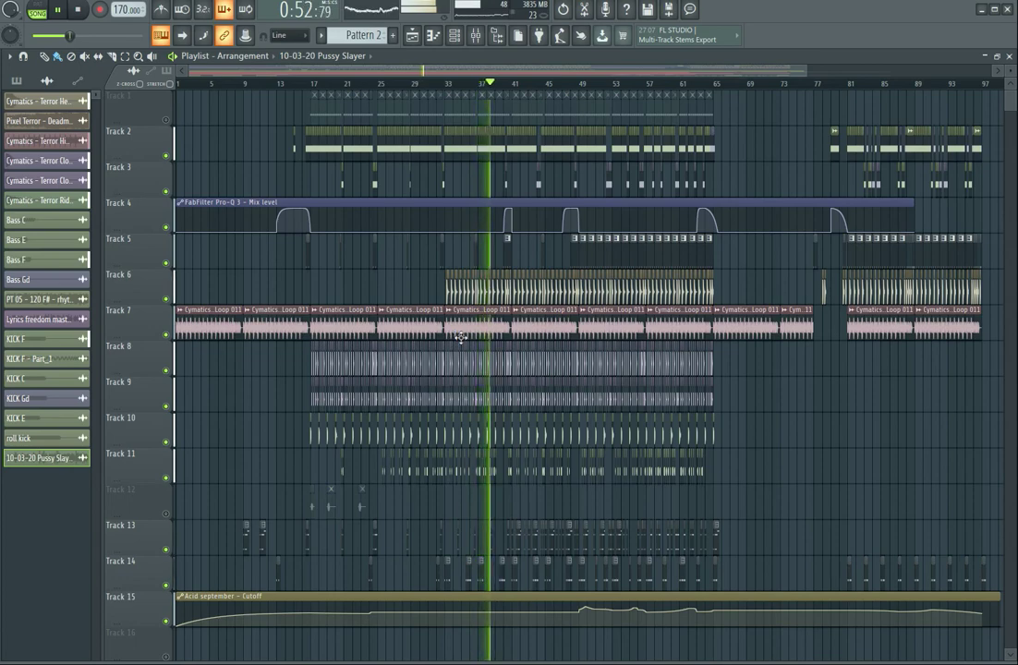
scroll(668, 405, "down", 16)
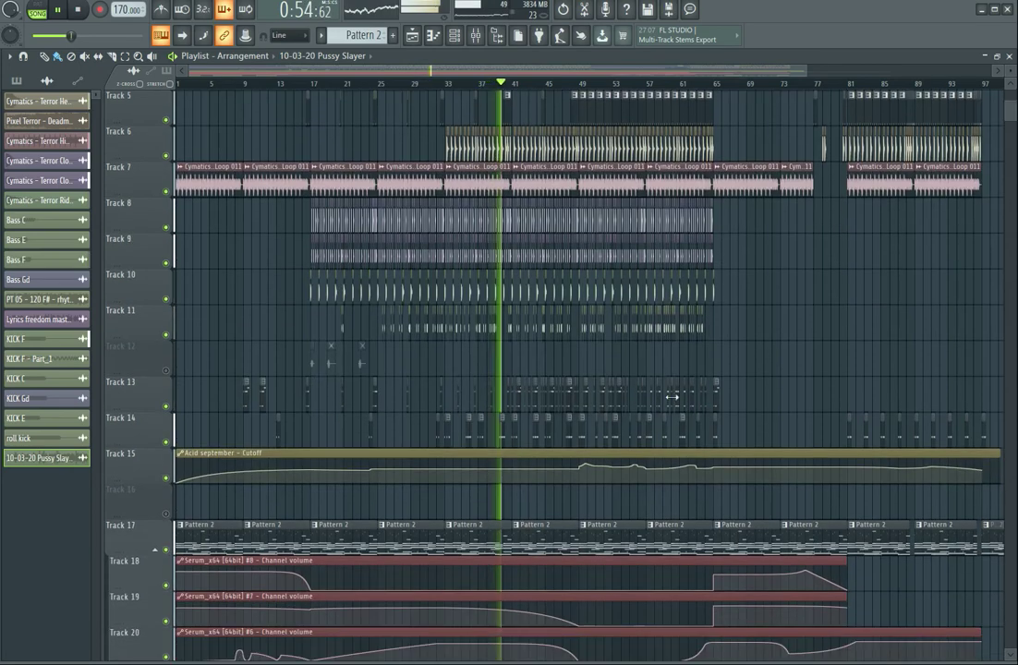
scroll(672, 403, "up", 3)
scroll(672, 404, "up", 12)
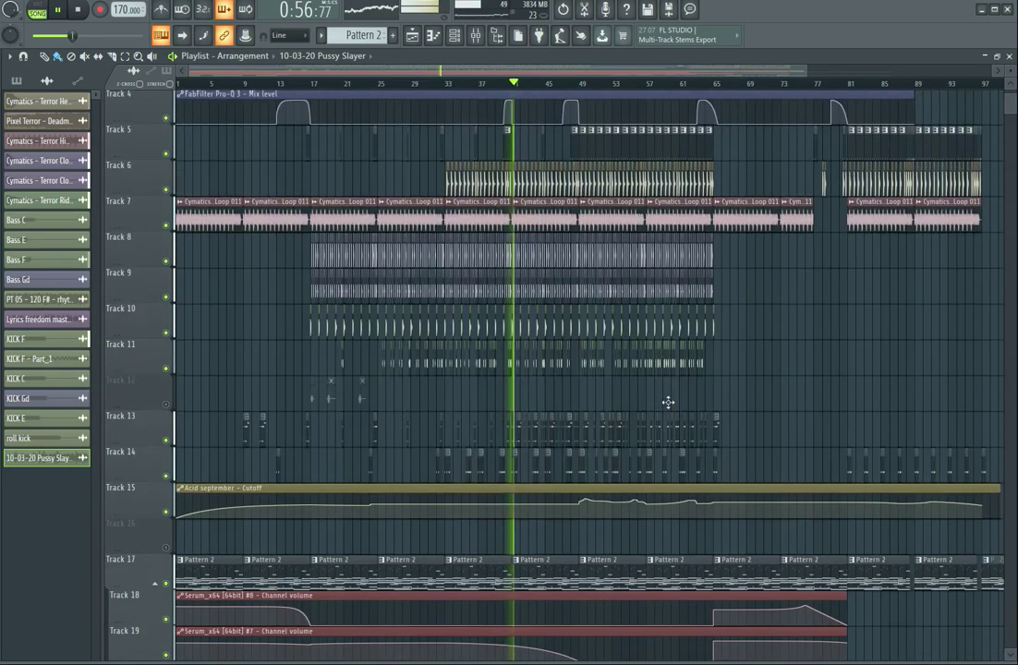
scroll(672, 404, "up", 1)
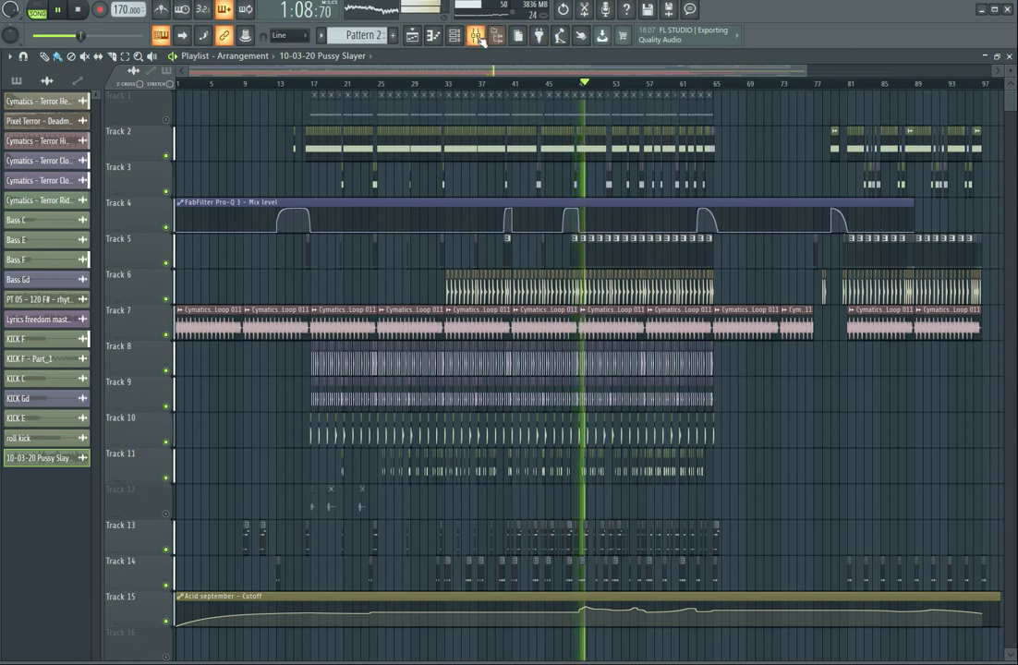
Step: Inspect the FabFilter Pro-Q 3 equalizer on the KICK F mixer track and return to the playlist
key("F9")
left_click(762, 400)
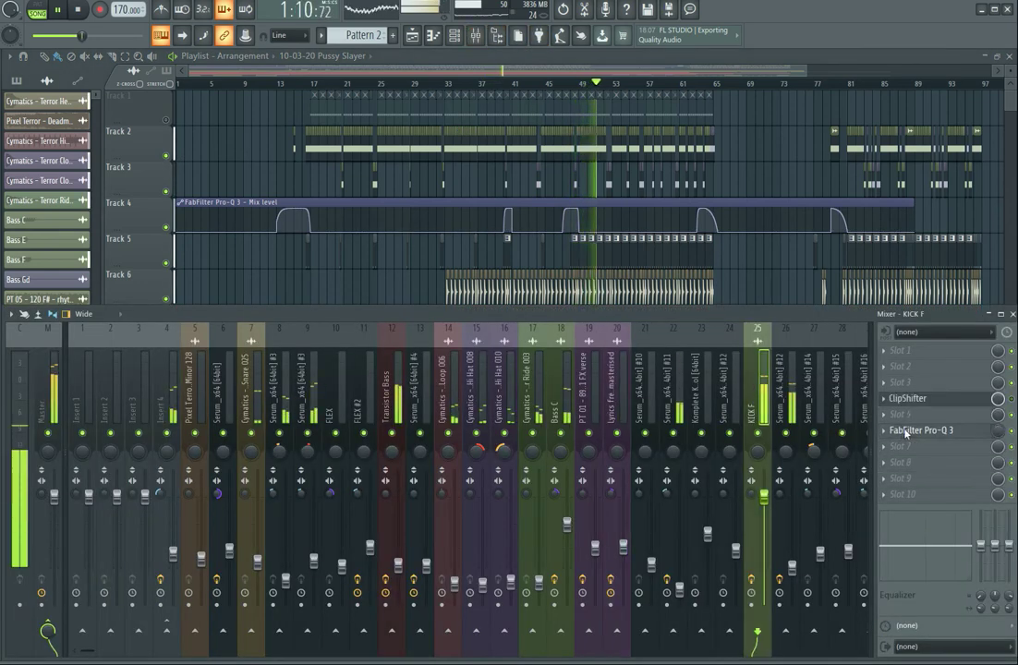
left_click(905, 430)
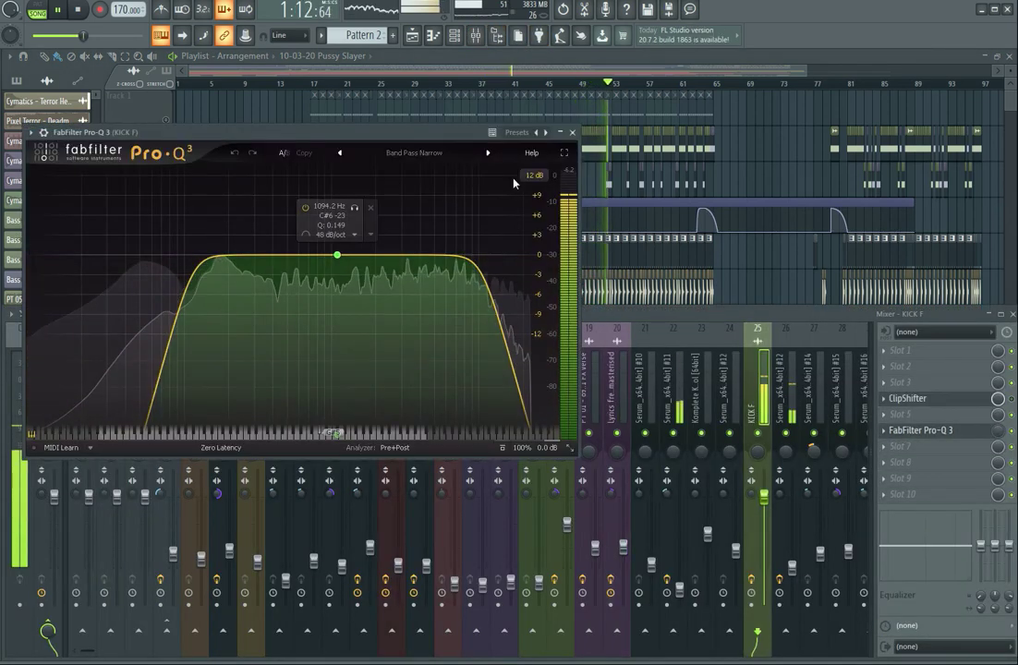
key("F12")
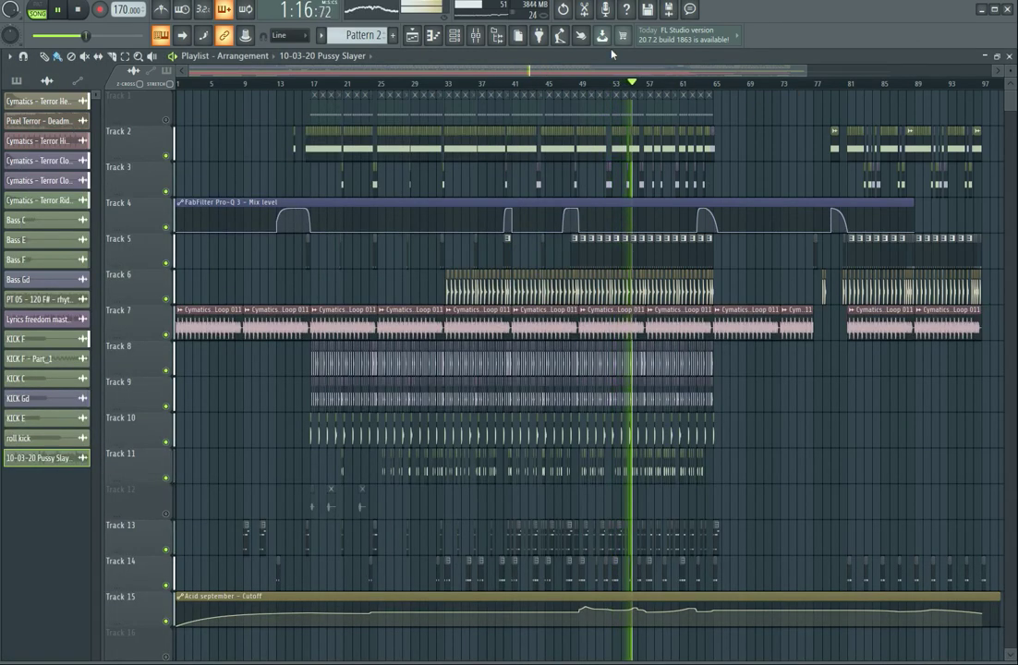
Step: Inspect the band-pass curve of FabFilter Pro-Q 3 on the KICK F mixer track while the arrangement plays up to about bar 65
key("F9")
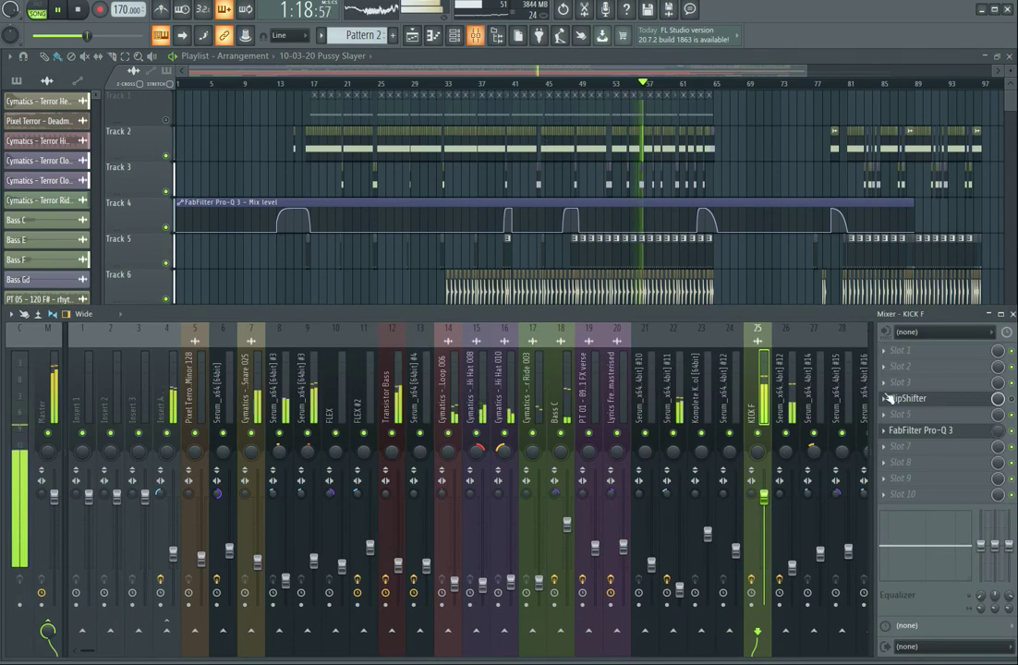
left_click(933, 438)
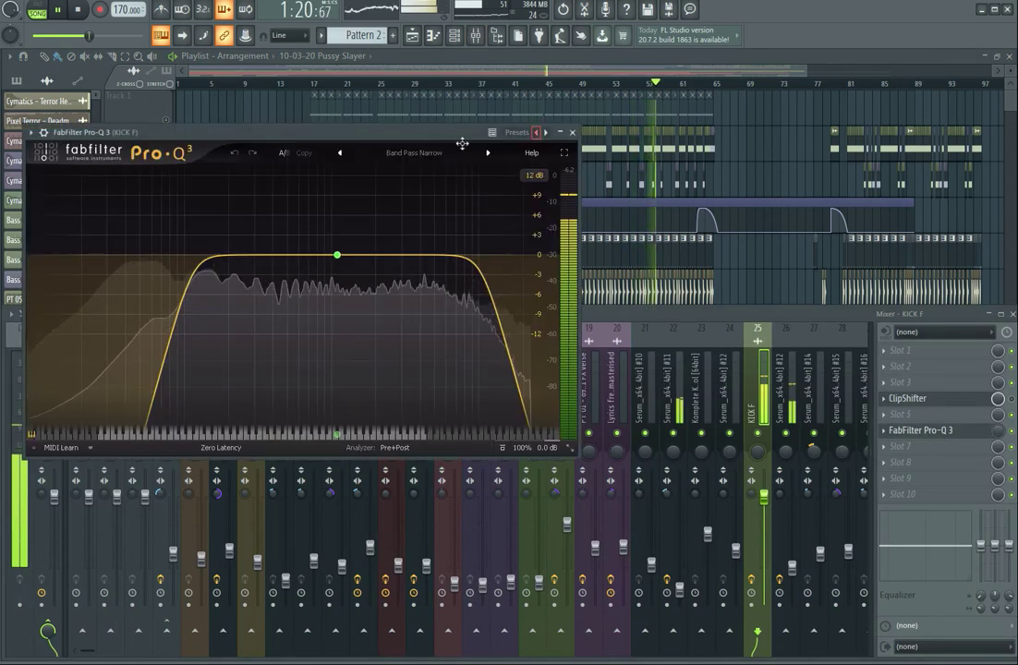
left_click_drag(461, 141, 478, 186)
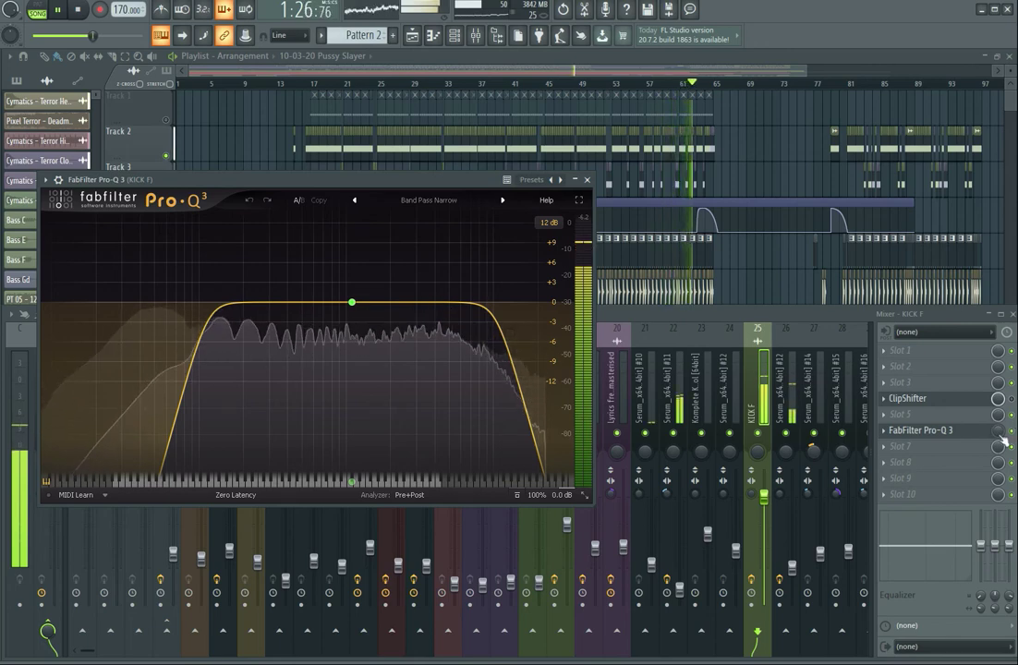
left_click(352, 302)
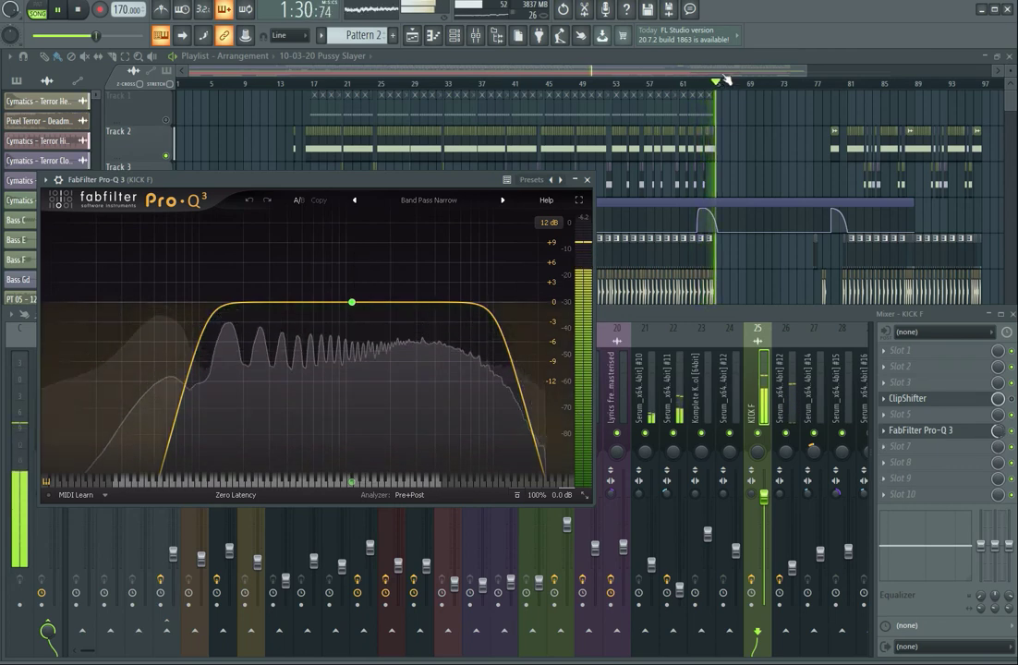
left_click(729, 72)
Step: Unmute Track 27 and audition it in solo before turning all playlist tracks back on
left_click_drag(806, 72, 871, 77)
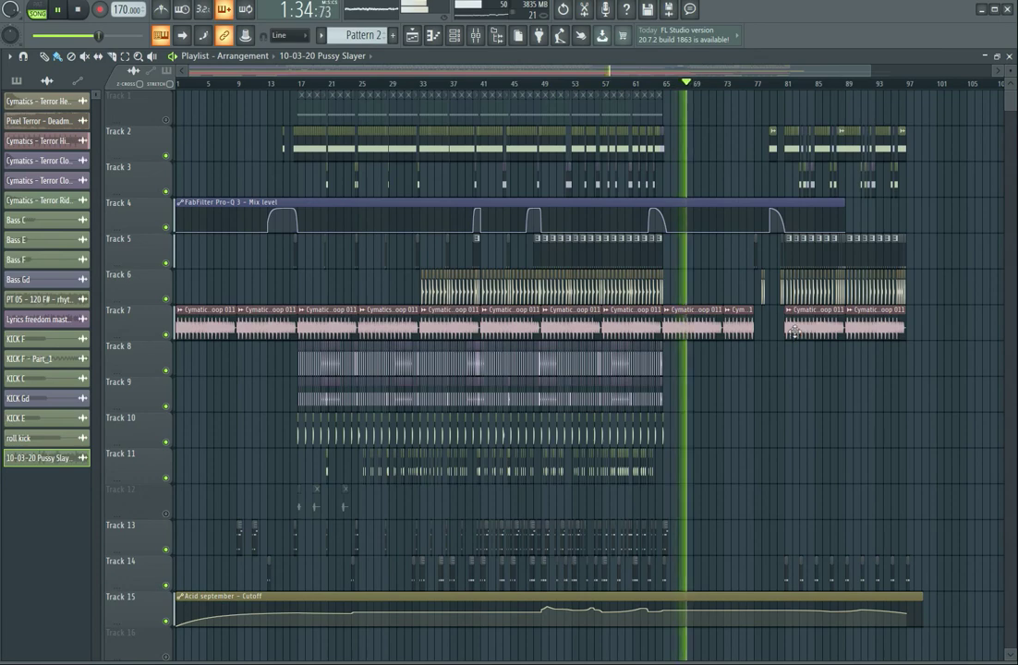
scroll(797, 348, "down", 15)
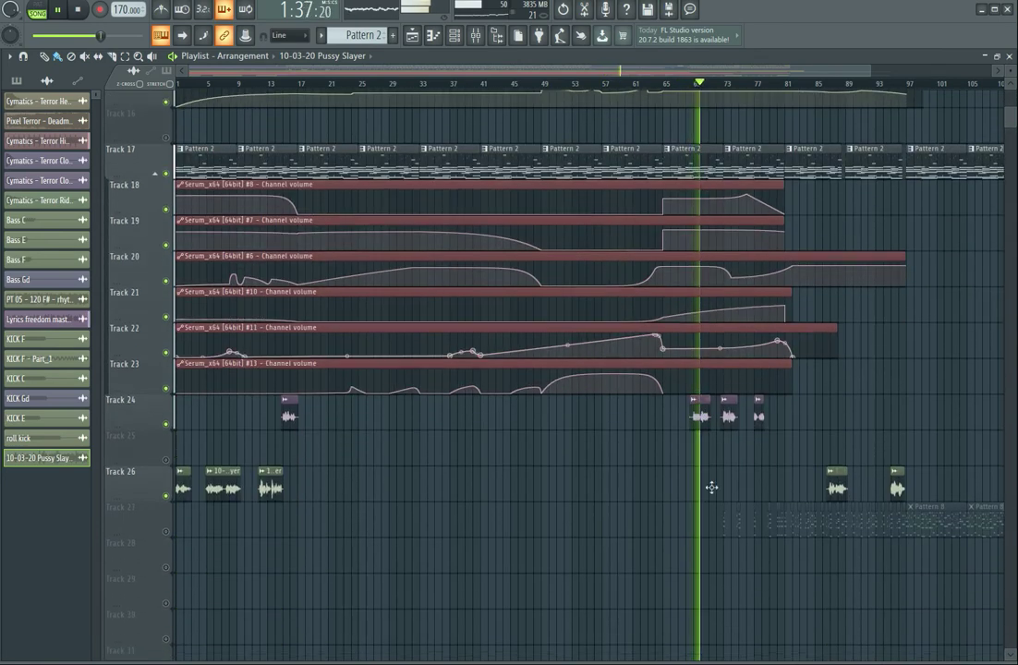
scroll(711, 488, "down", 1)
left_click(166, 513)
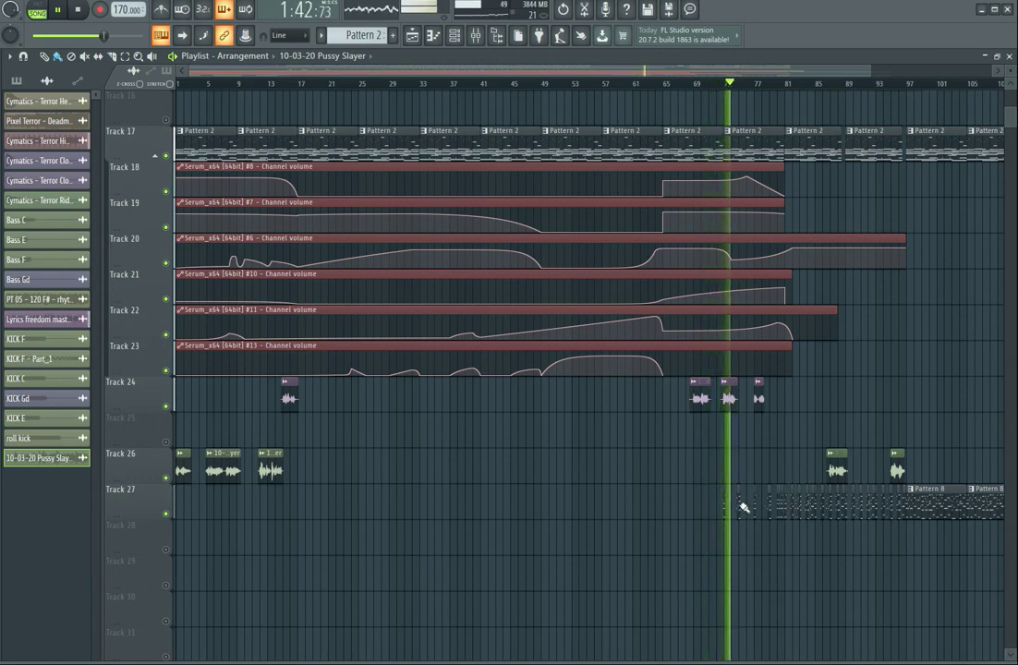
right_click(168, 514)
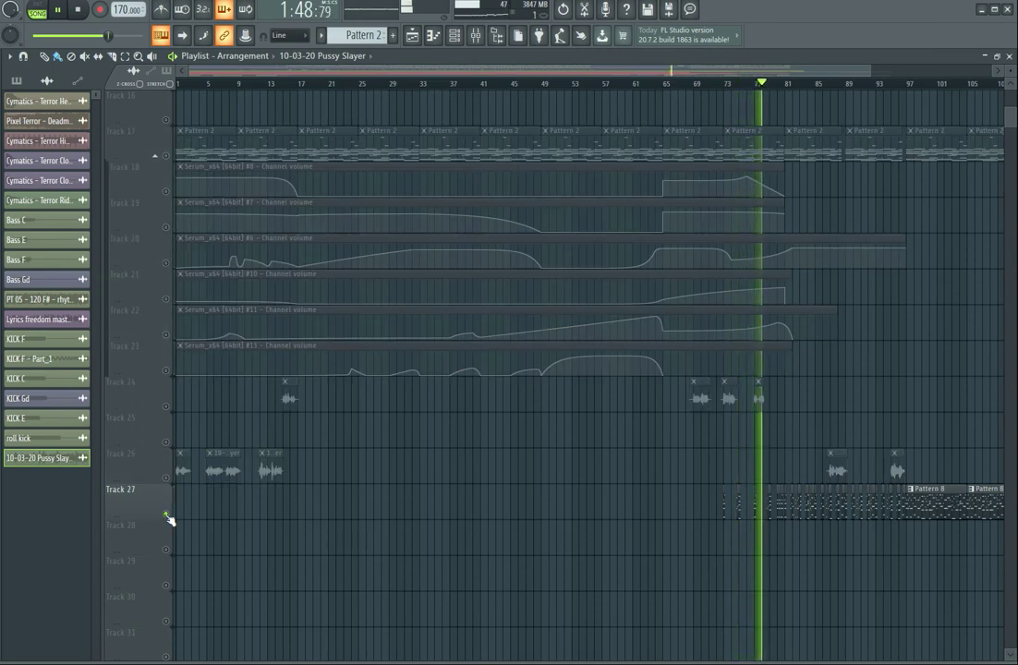
right_click(167, 514)
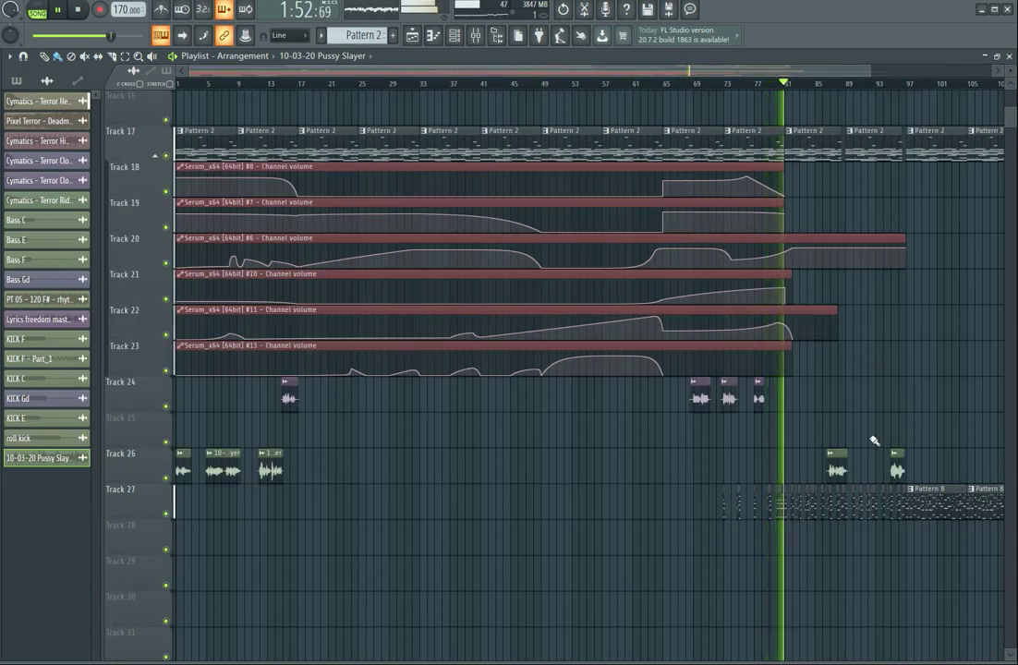
Step: Listen to the final section from about bar 81 to bar 97 with all tracks on, reviewing its clips up close, and stop playback
scroll(874, 449, "up", 3)
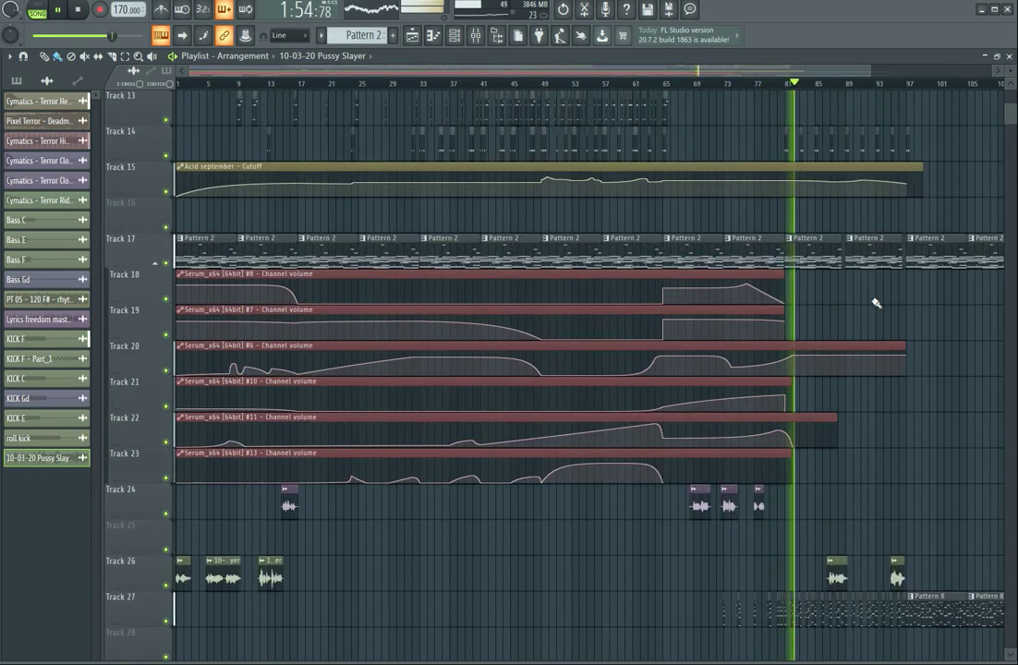
left_click_drag(870, 71, 983, 74)
scroll(812, 173, "up", 1)
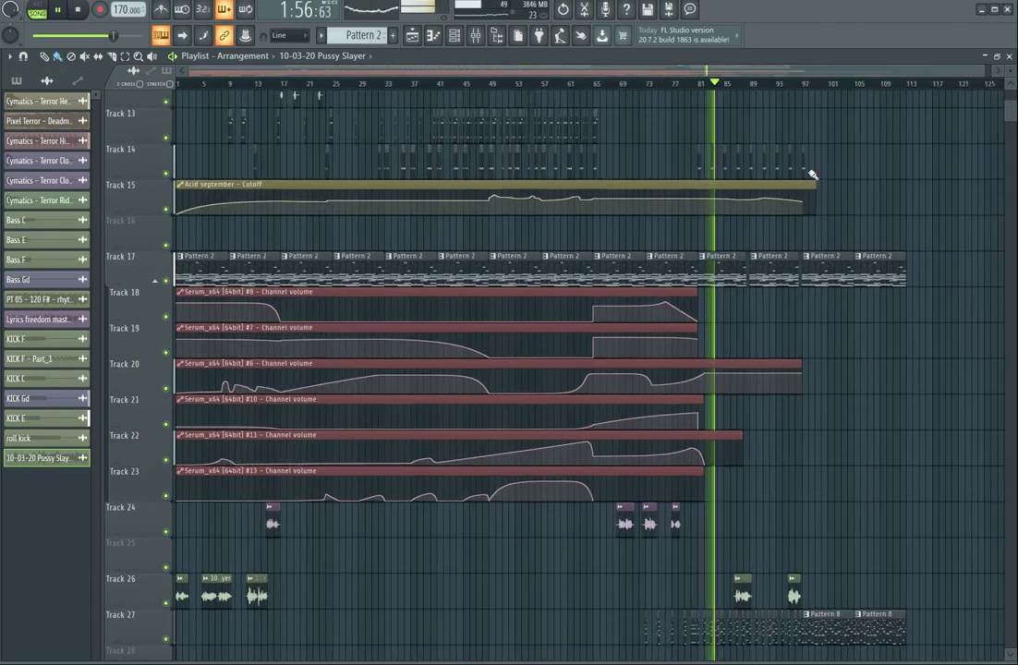
scroll(812, 174, "up", 12)
scroll(729, 156, "up", 3)
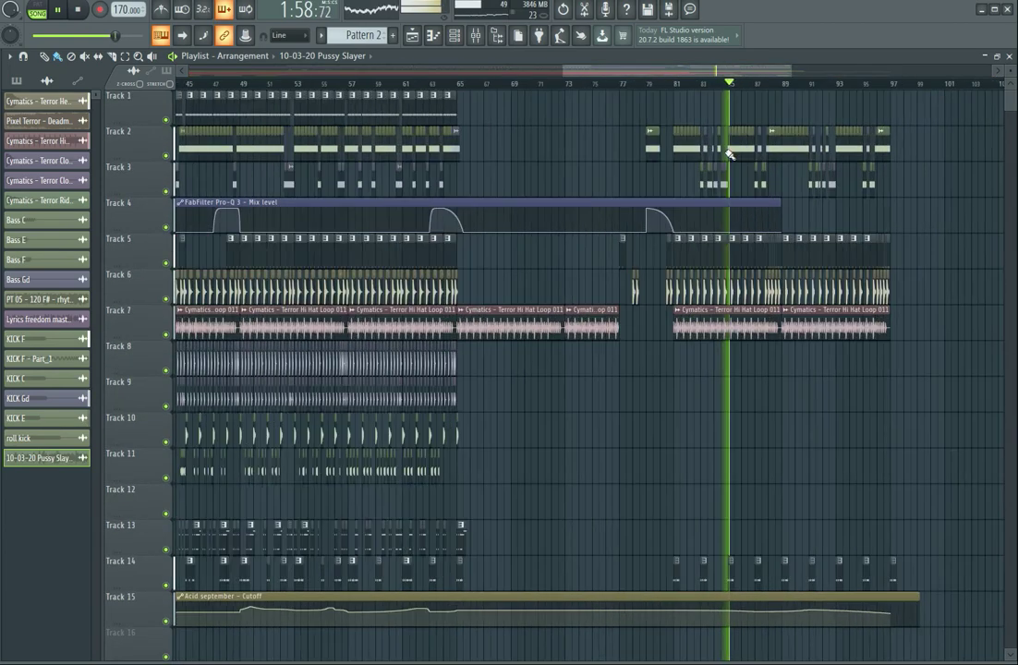
scroll(730, 155, "up", 6)
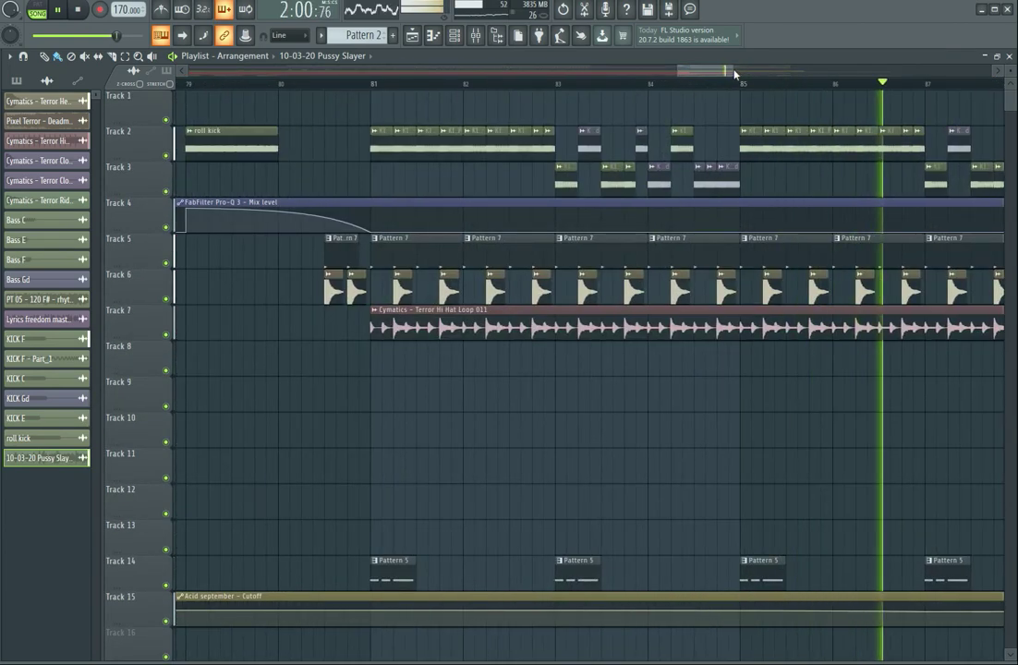
left_click_drag(734, 73, 791, 74)
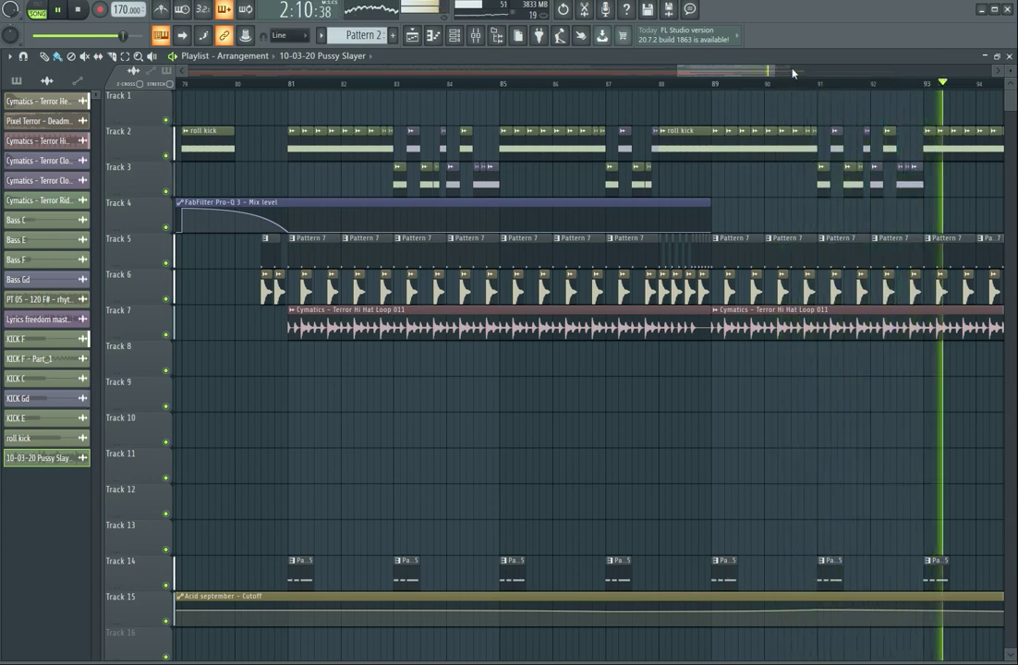
left_click_drag(792, 73, 862, 77)
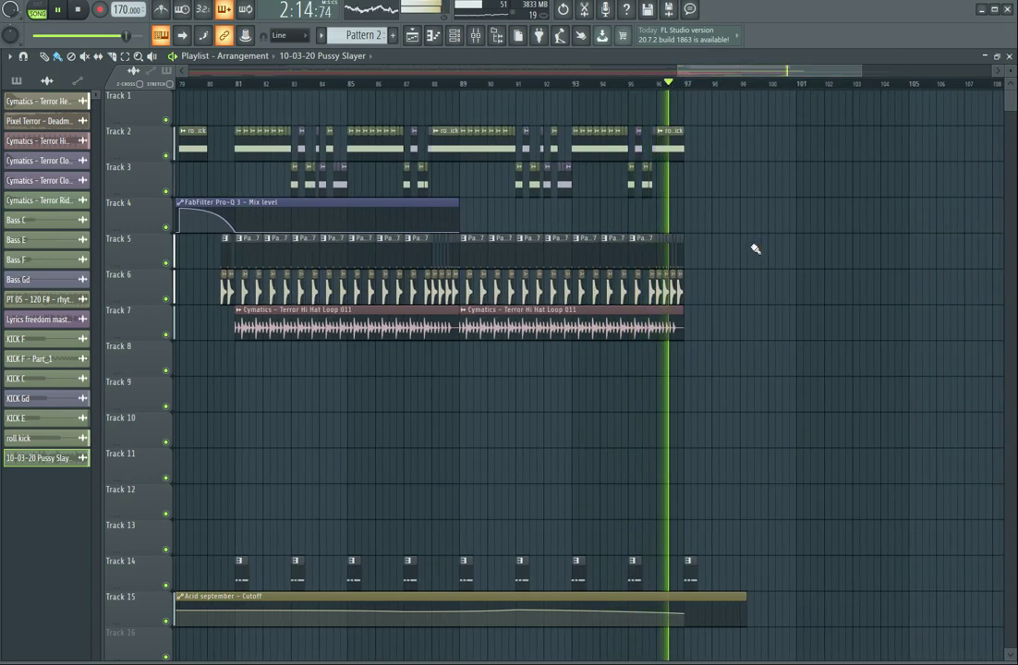
scroll(397, 518, "down", 5)
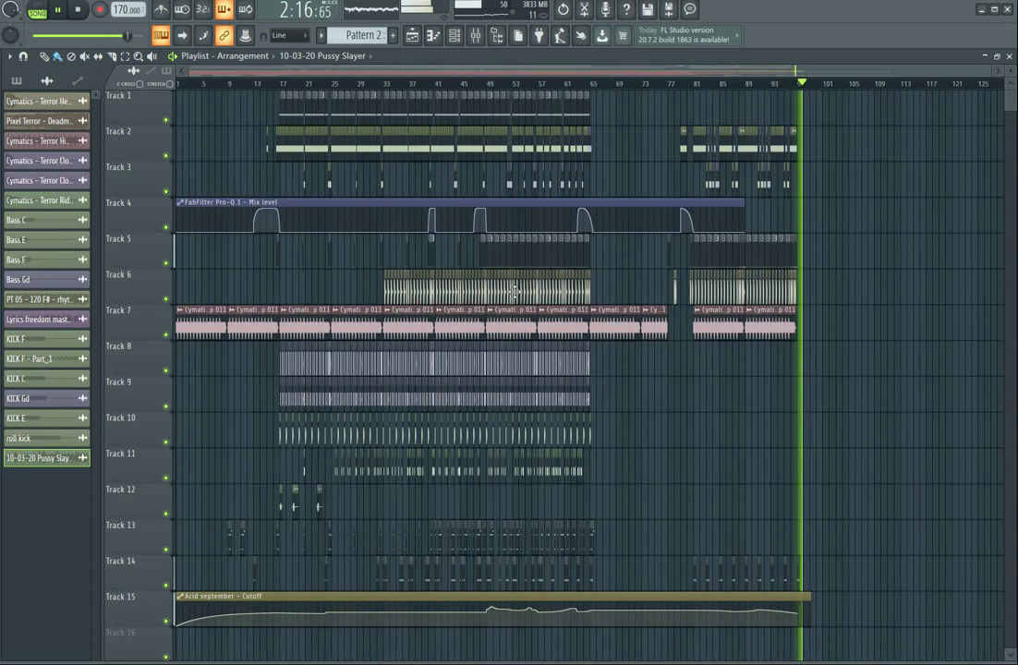
key("space")
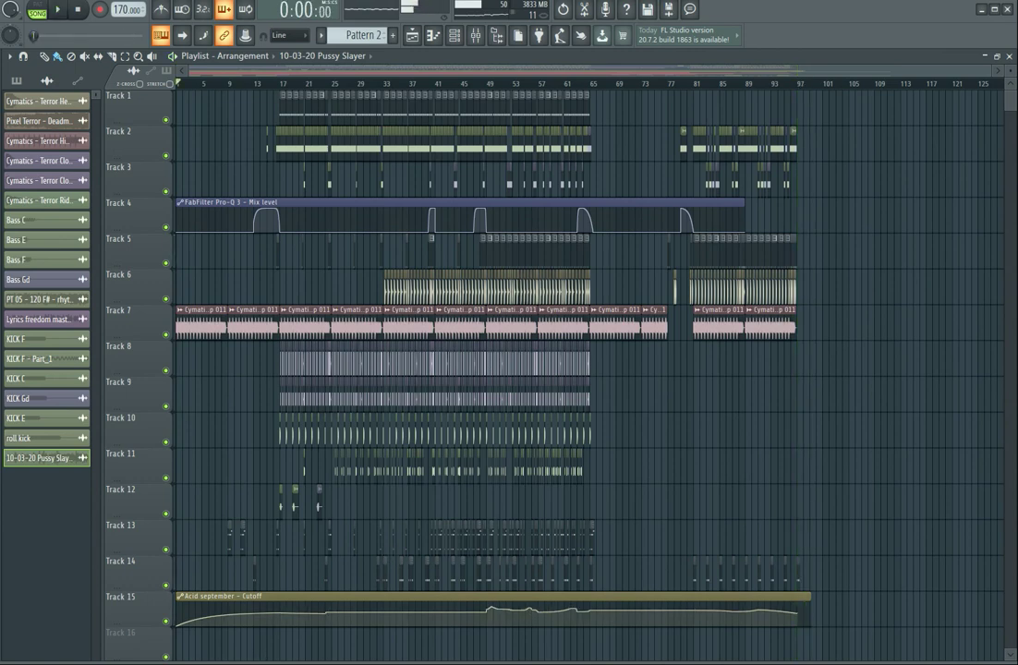